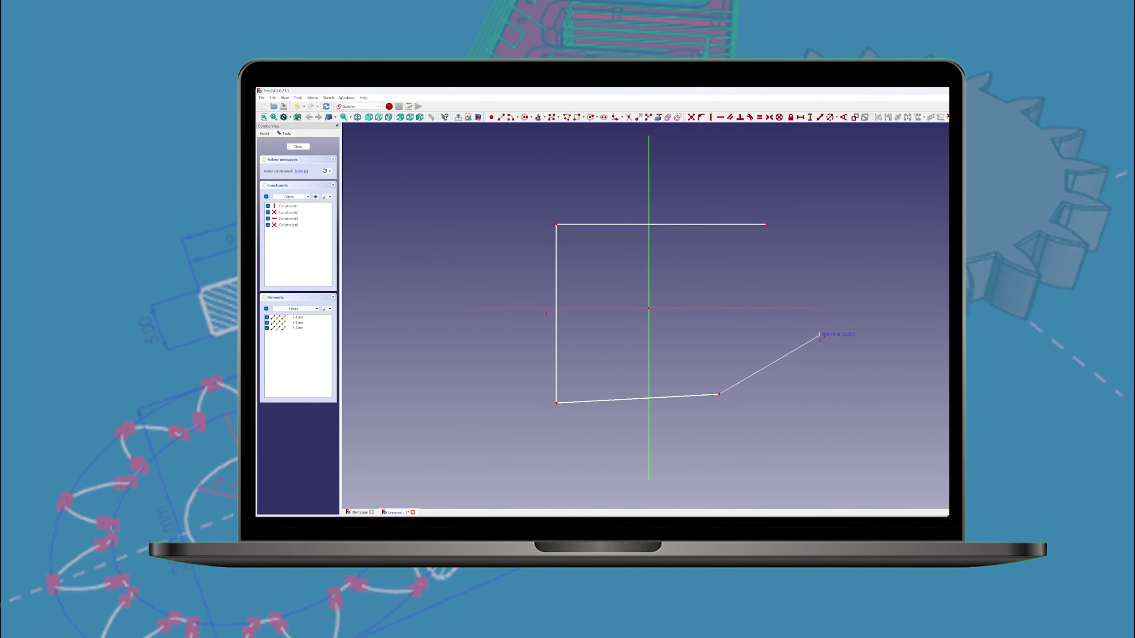
# Step: Close the five-sided outline, then draw a small stray triangle and undo it
pyautogui.click(821, 323)
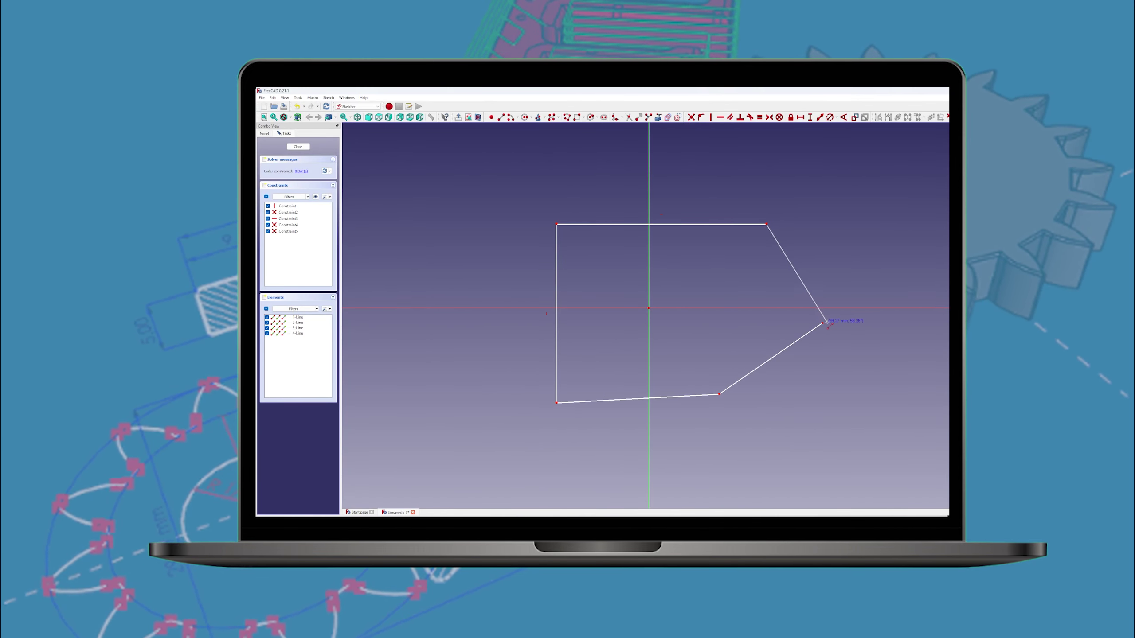
pyautogui.click(767, 224)
pyautogui.click(878, 236)
pyautogui.click(823, 209)
pyautogui.click(830, 253)
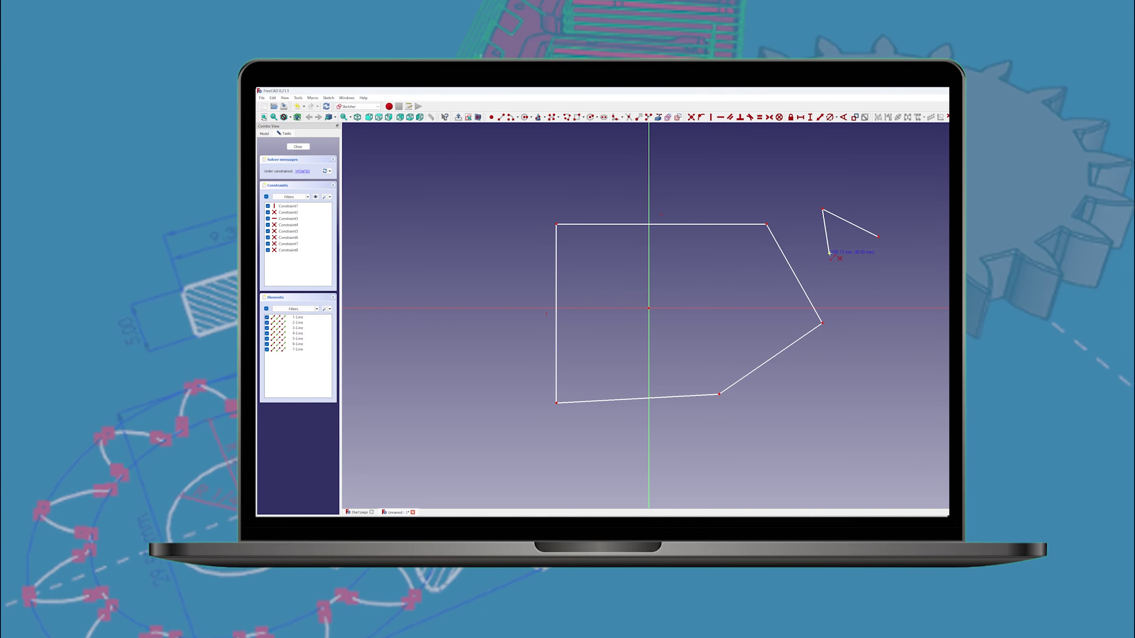
pyautogui.click(878, 236)
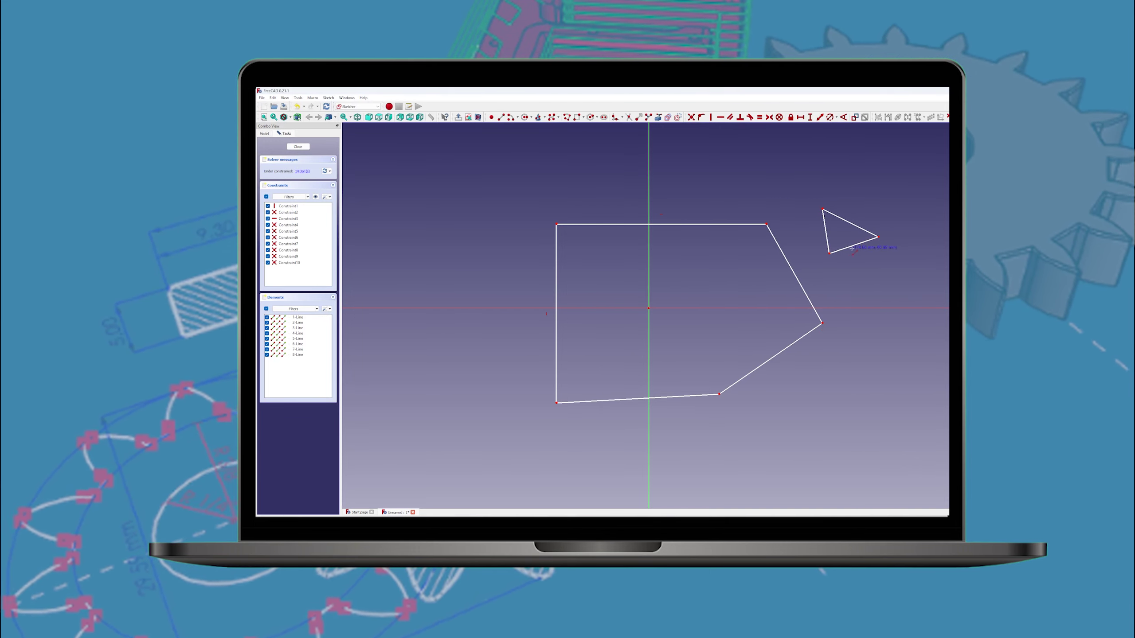
pyautogui.hotkey('ctrl', 'z')
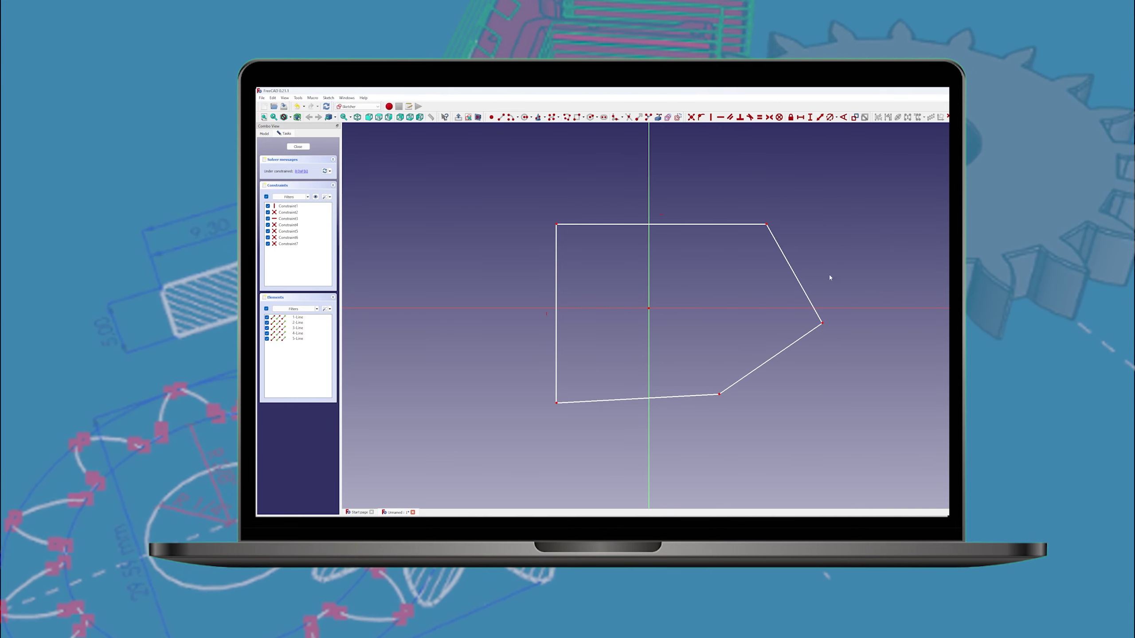
# Step: Add an arc at the upper left and a B-spline curve at the upper right
pyautogui.click(511, 117)
pyautogui.click(481, 210)
pyautogui.click(453, 170)
pyautogui.click(524, 193)
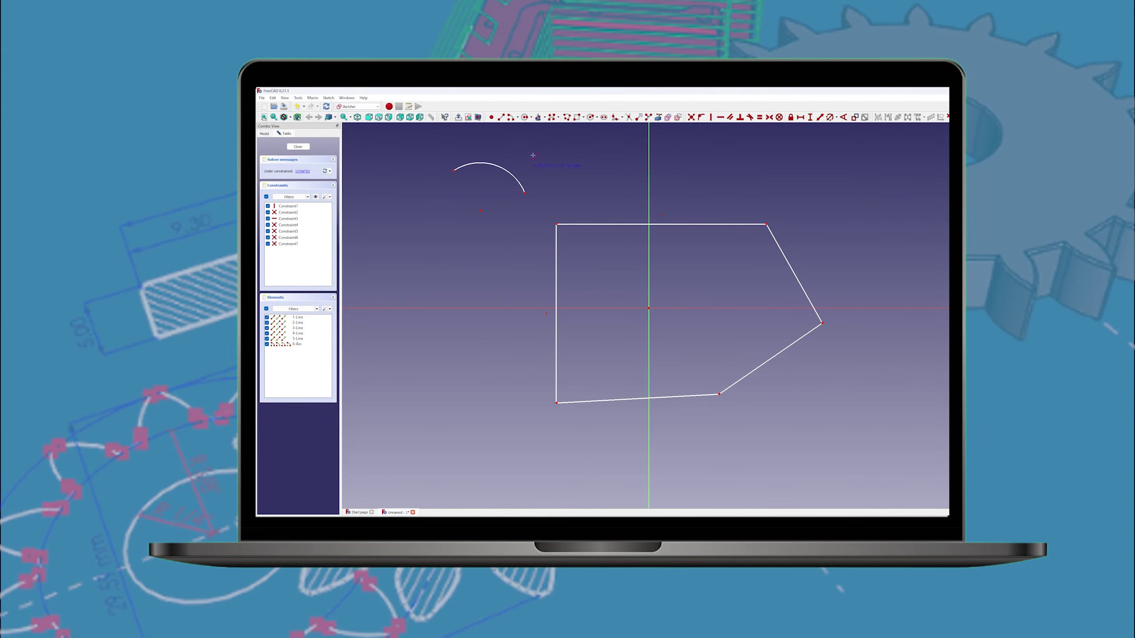
pyautogui.click(553, 117)
pyautogui.click(780, 185)
pyautogui.click(874, 196)
pyautogui.click(907, 246)
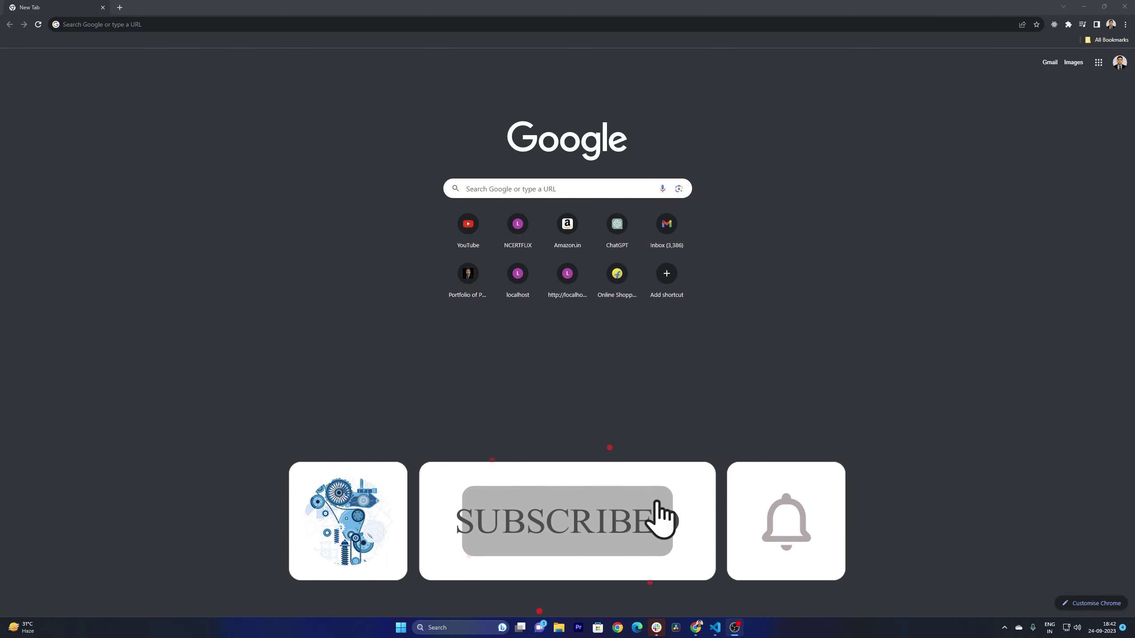
# Step: Open a private Chrome window and search for freecad
pyautogui.hotkey('ctrl', 'shift', 'n')
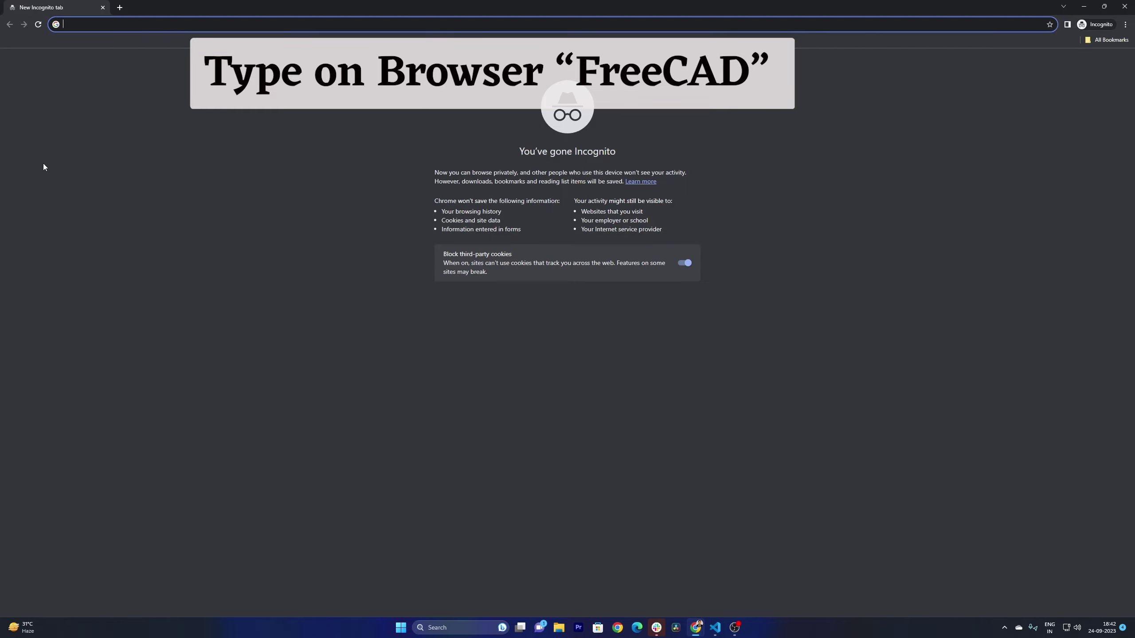
pyautogui.write('free')
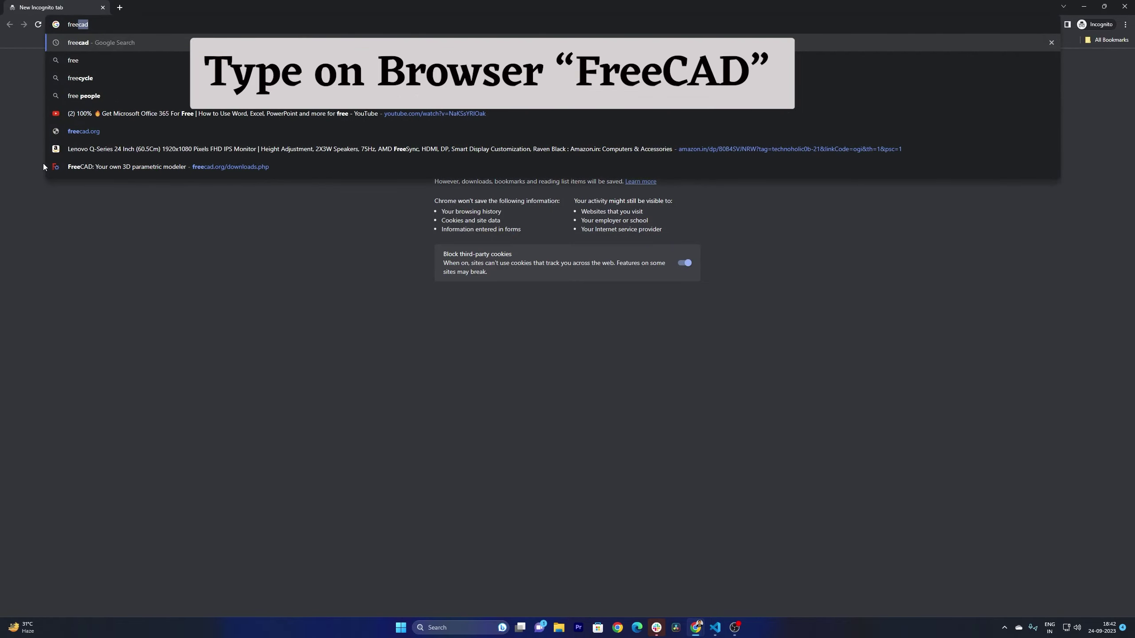
pyautogui.press('Return')
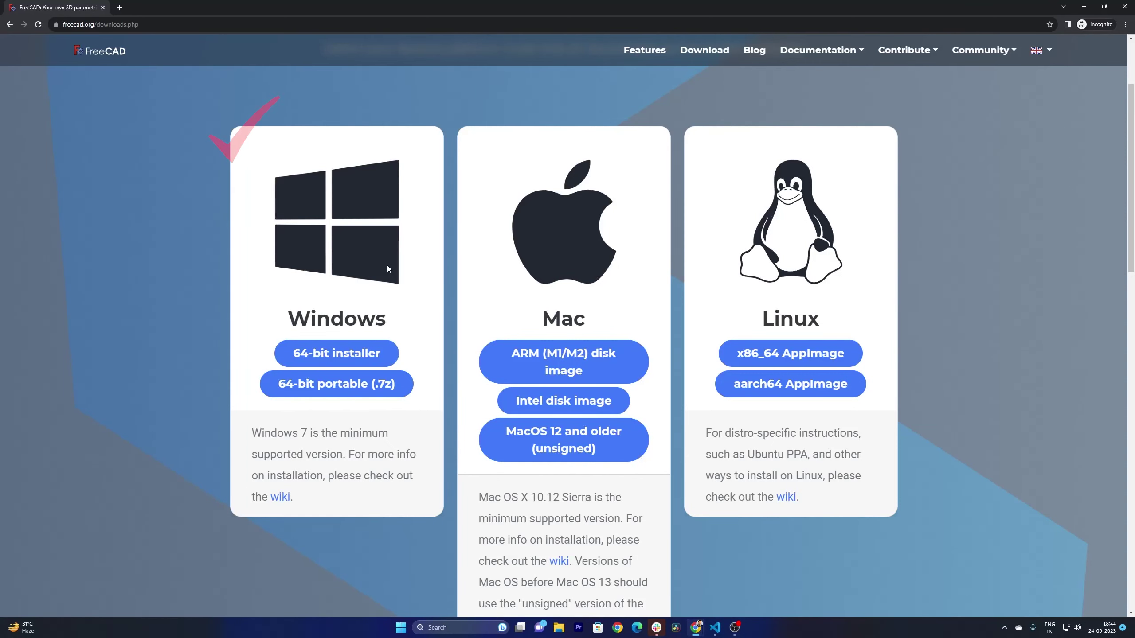
# Step: Save the 64-bit Windows FreeCAD installer to the Desktop and show it in its folder
pyautogui.click(336, 358)
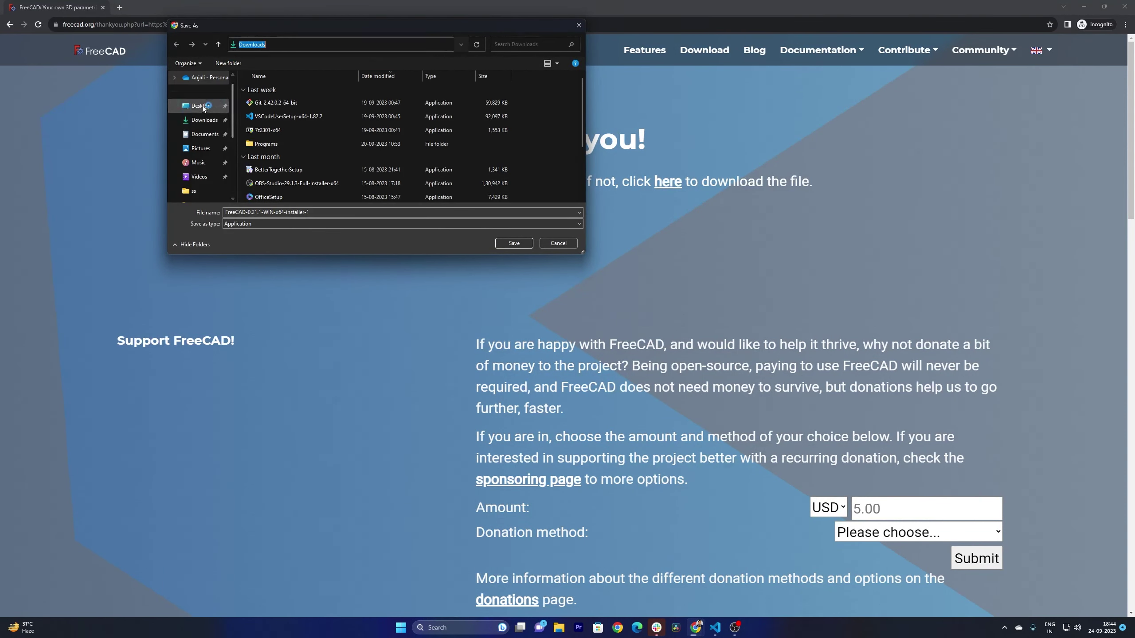
pyautogui.click(201, 107)
pyautogui.click(518, 244)
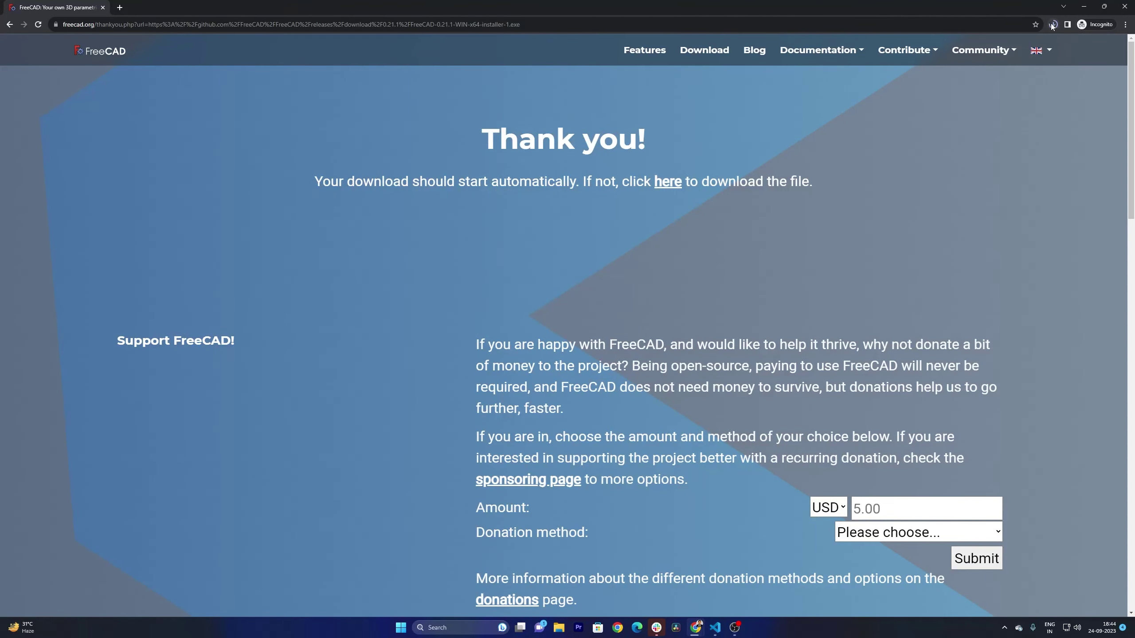
pyautogui.click(1053, 24)
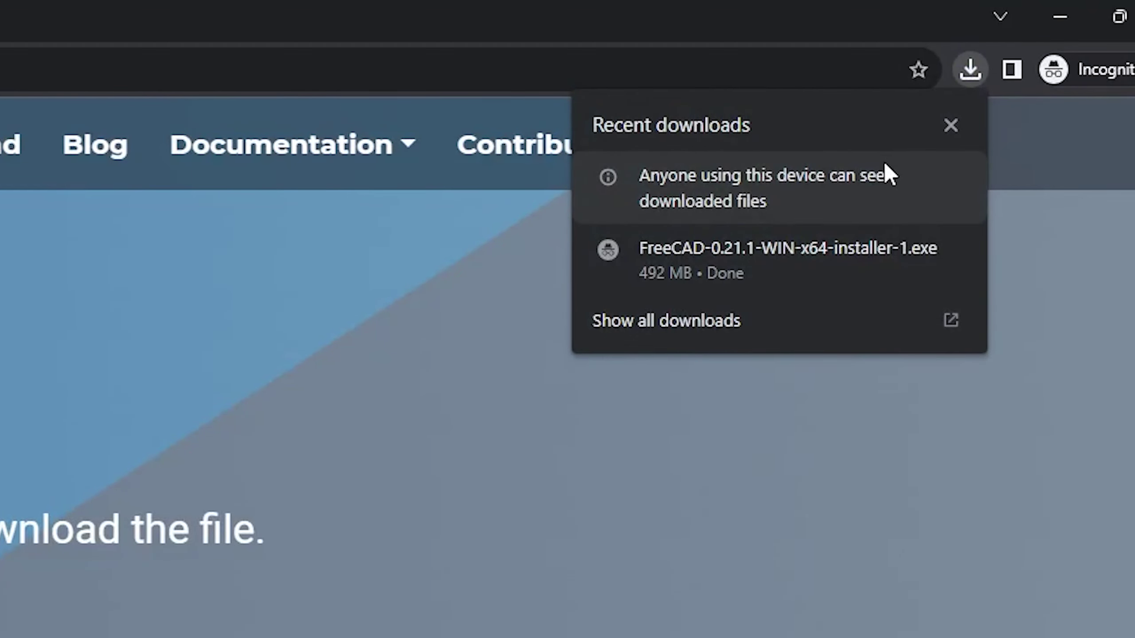
pyautogui.click(941, 247)
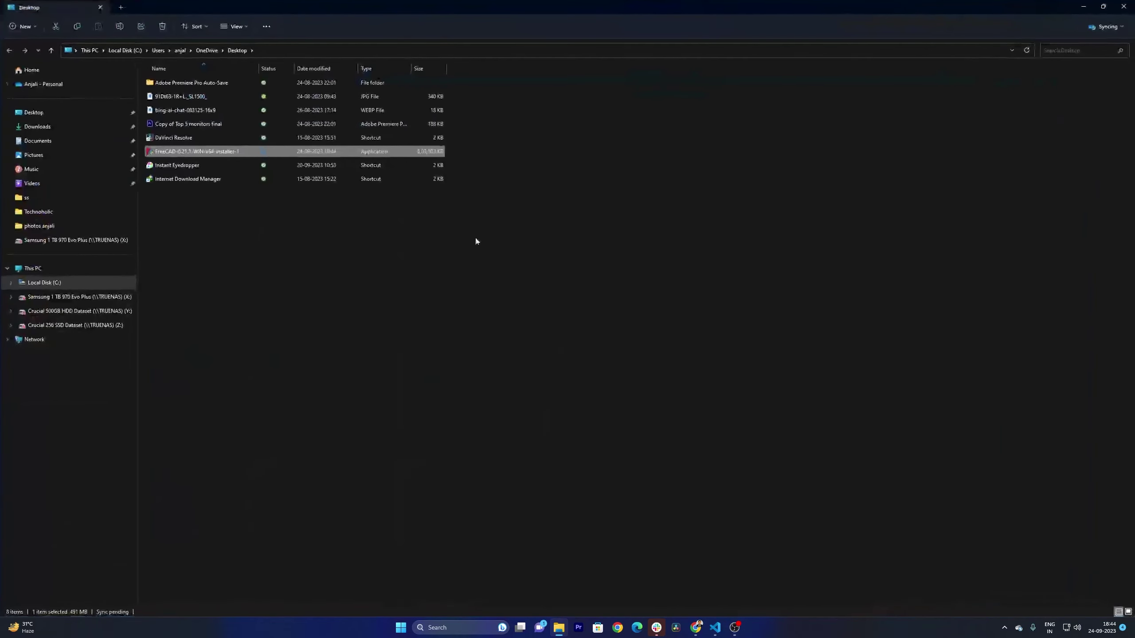
# Step: Run the FreeCAD 0.21.1 installer for all users with default folder and all components, then finish
pyautogui.doubleClick(195, 152)
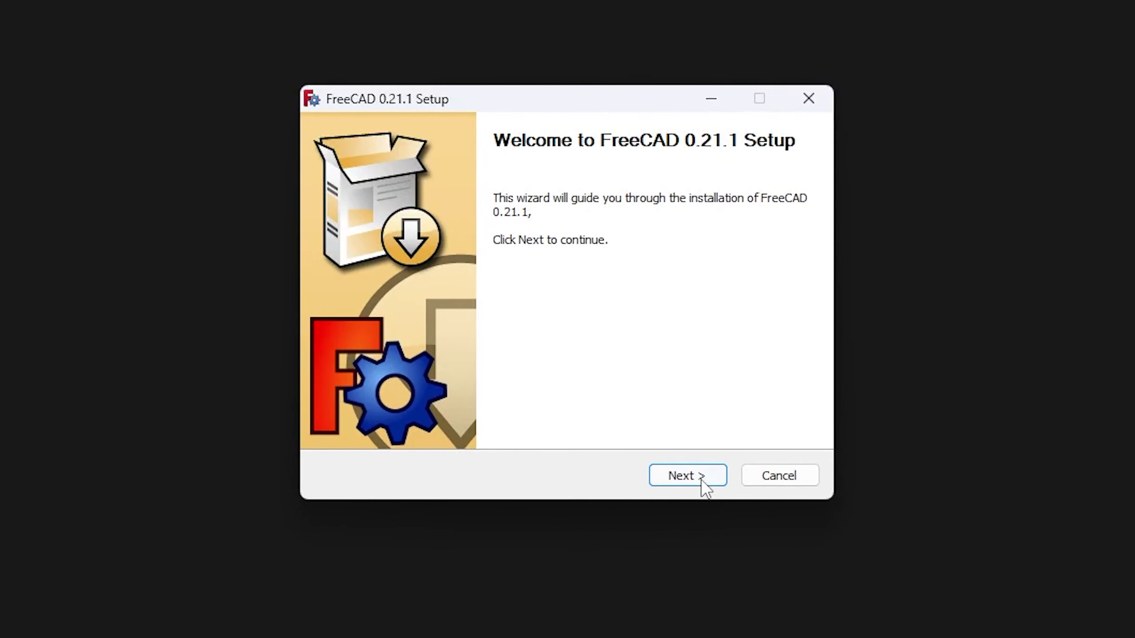
pyautogui.click(701, 481)
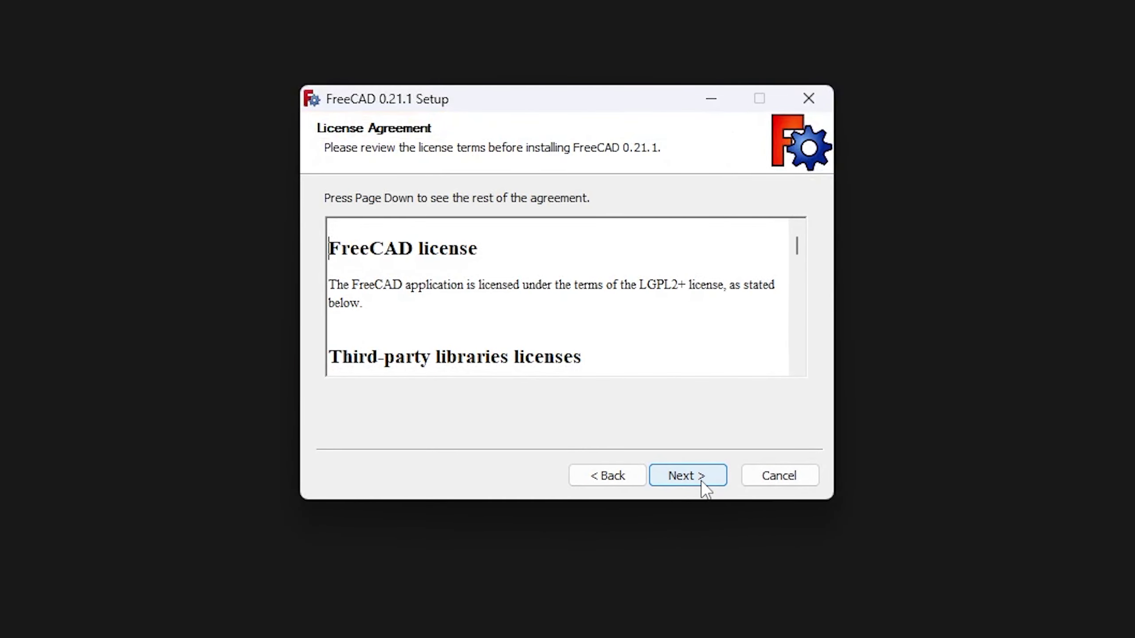
pyautogui.click(612, 479)
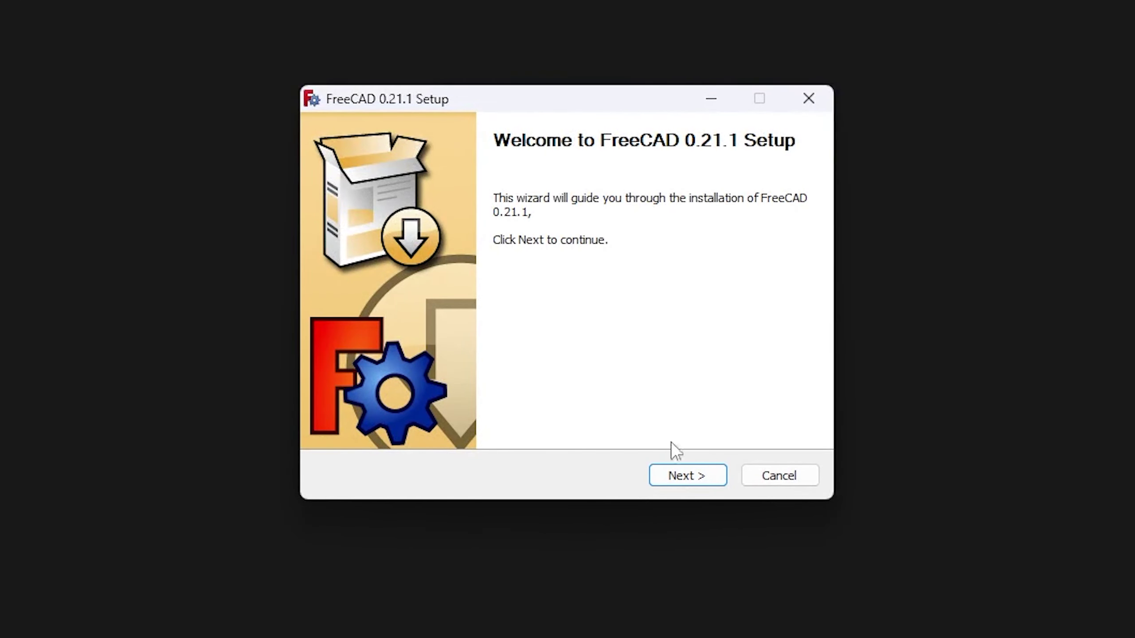
pyautogui.click(704, 475)
pyautogui.click(704, 475)
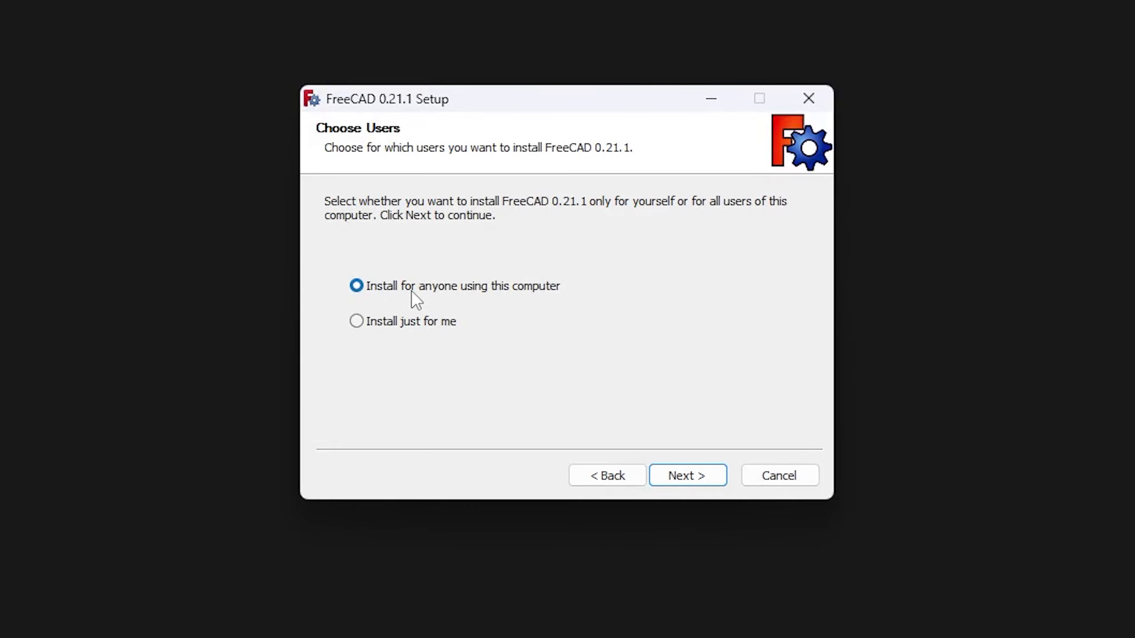
pyautogui.click(680, 475)
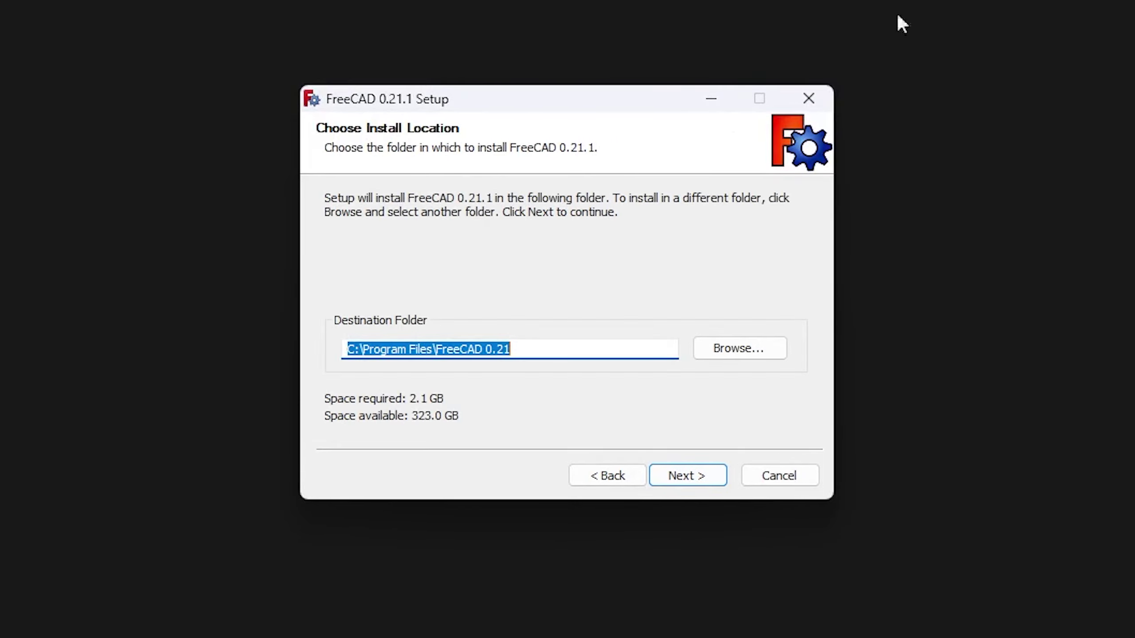
pyautogui.click(694, 474)
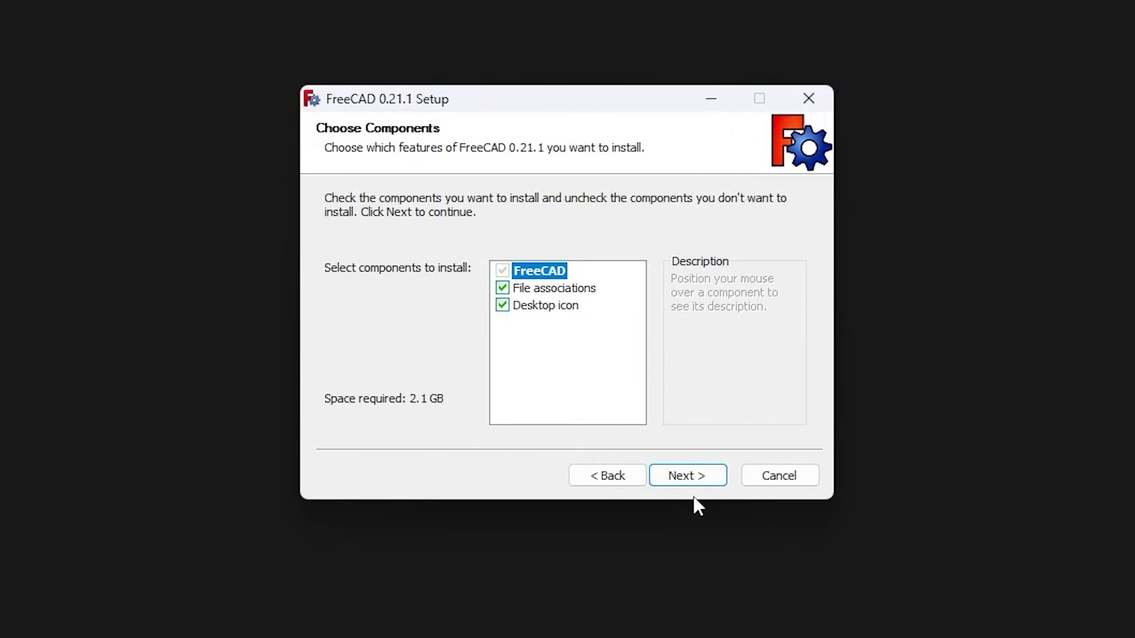
pyautogui.click(703, 477)
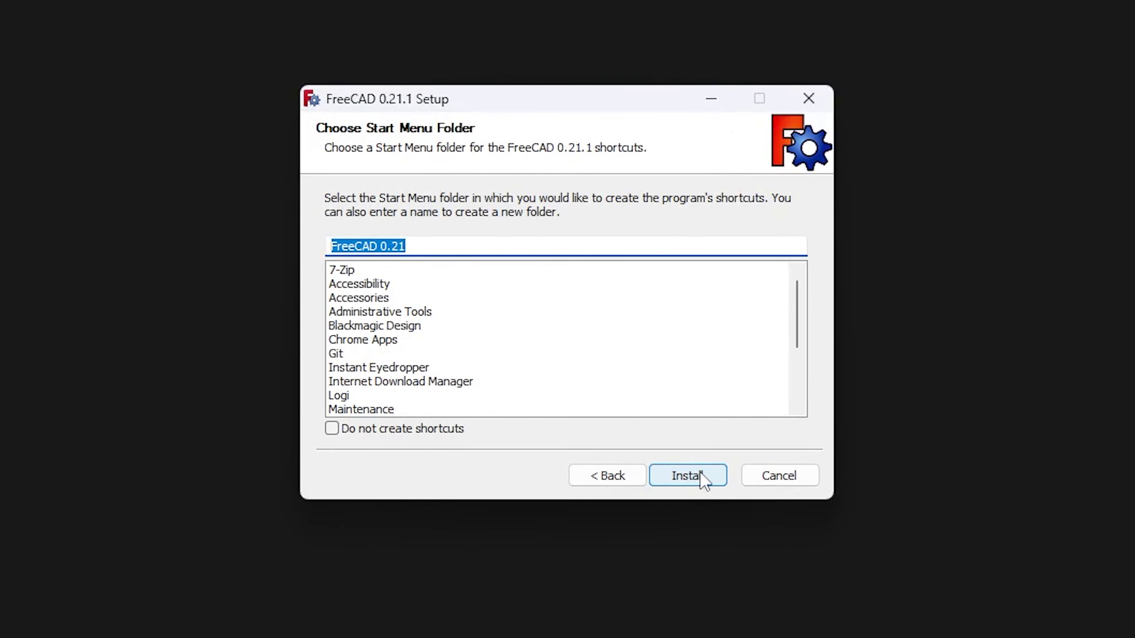
pyautogui.click(700, 474)
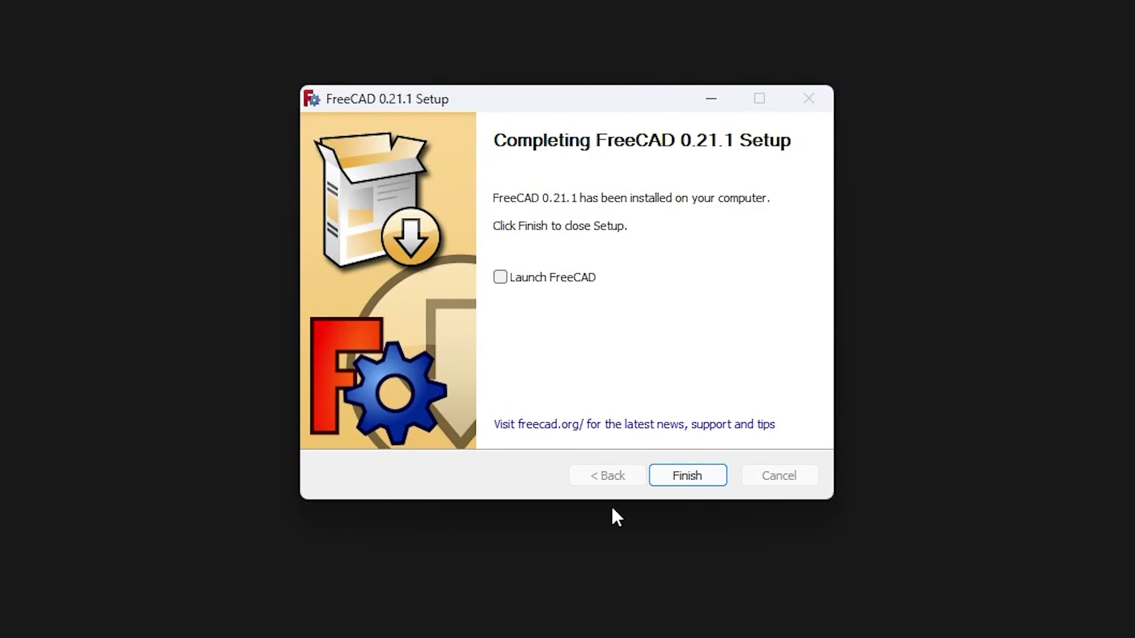
pyautogui.click(715, 476)
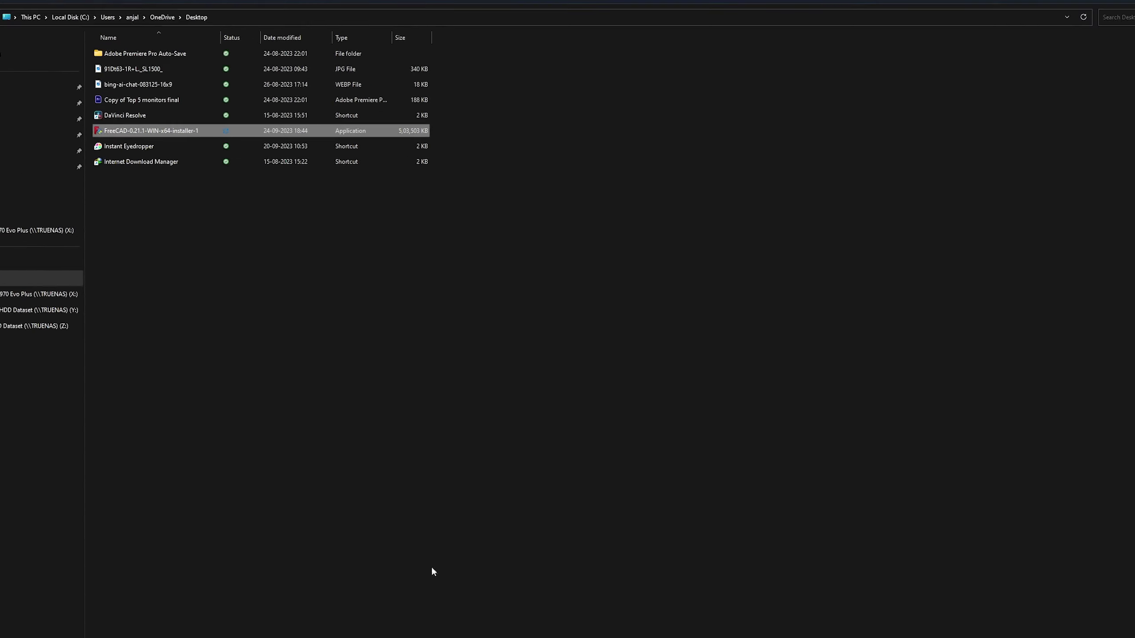
# Step: Search the Start menu for 'free' and launch the FreeCAD app
pyautogui.press('super')
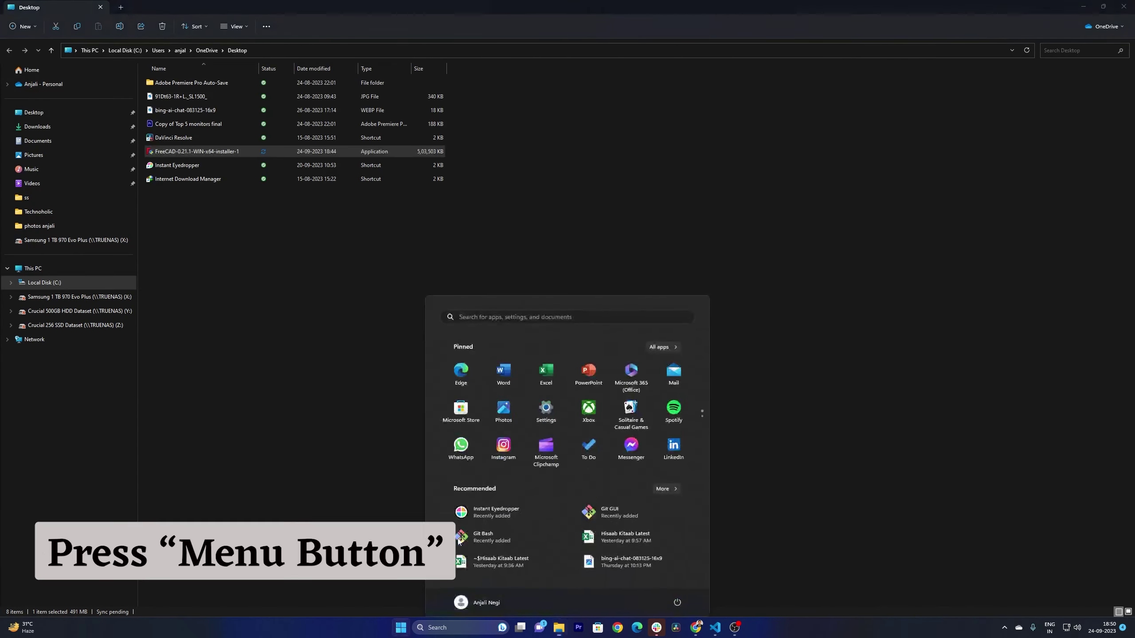
pyautogui.write('f')
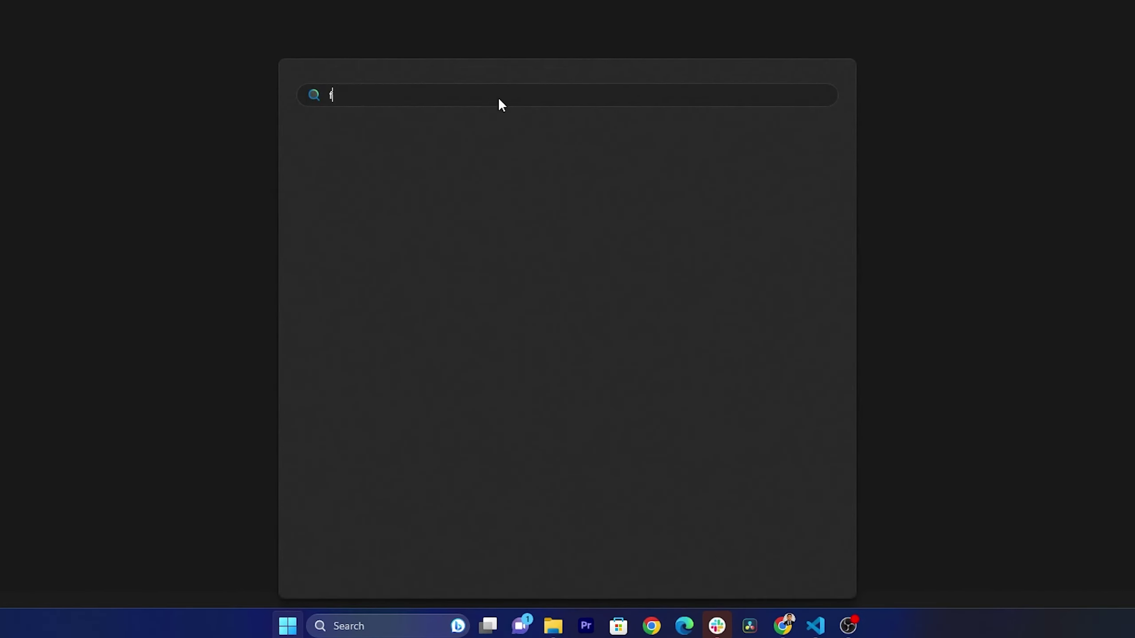
pyautogui.write('ree')
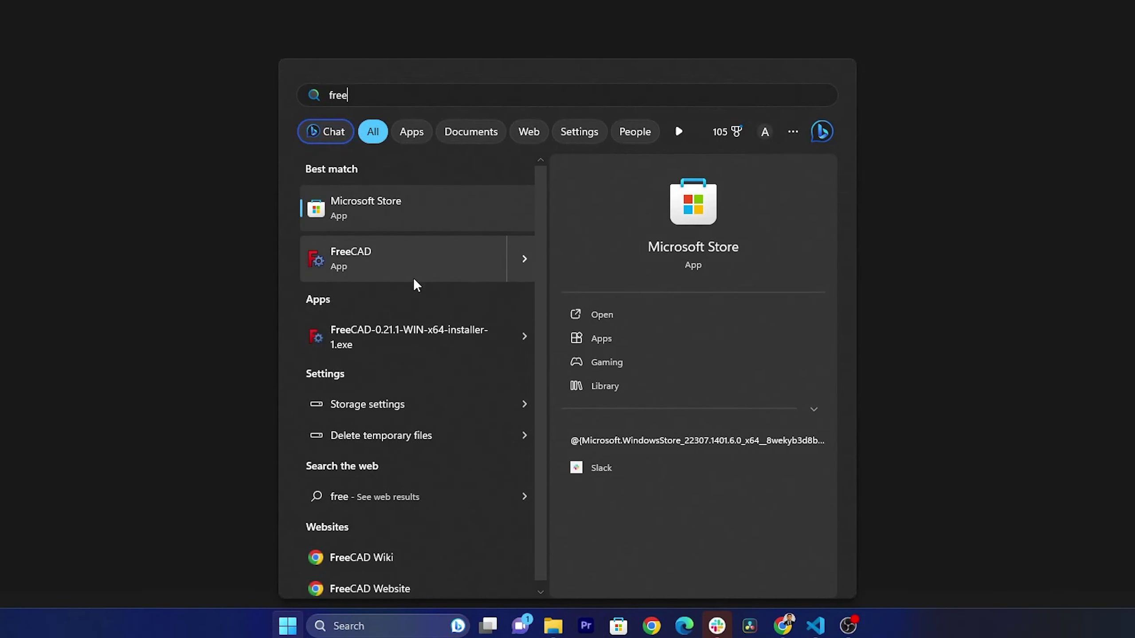
pyautogui.click(523, 266)
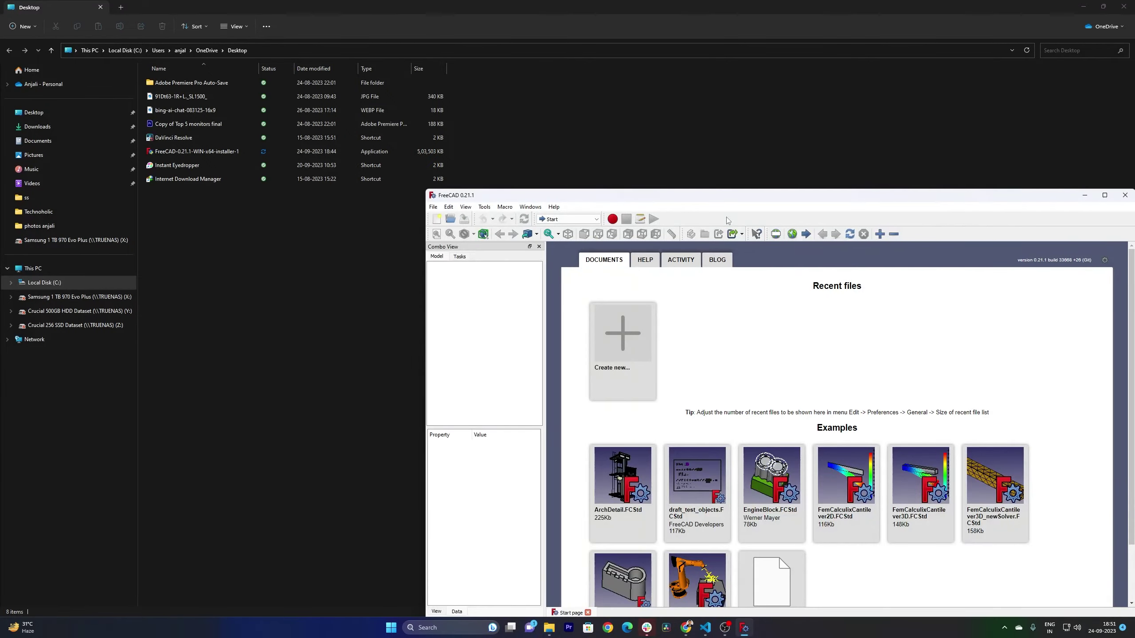
# Step: Maximise the FreeCAD window and create a new empty document from the Start page
pyautogui.moveTo(759, 196); pyautogui.dragTo(594, 2)
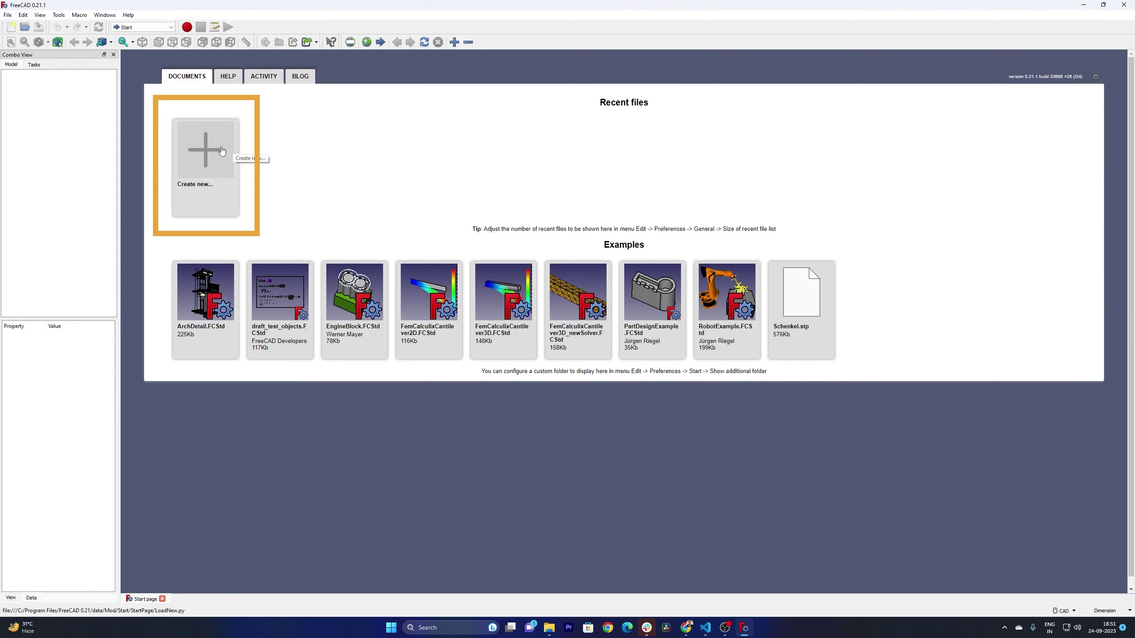
pyautogui.click(206, 171)
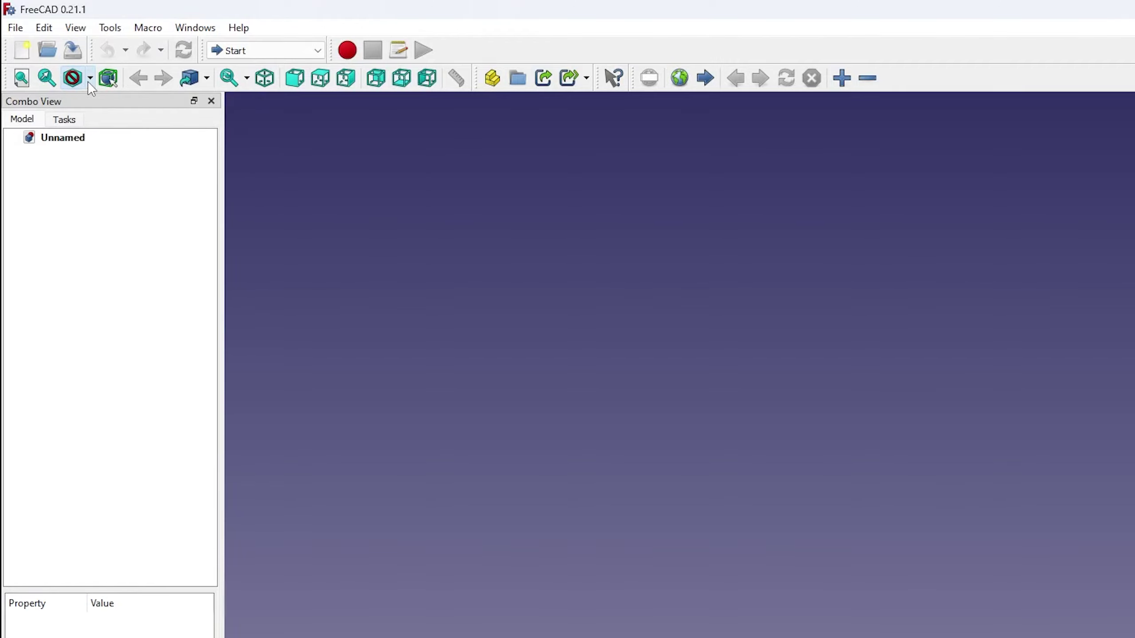
pyautogui.click(206, 79)
pyautogui.click(206, 79)
# Step: Pick Part Design from the workbench dropdown and add a body with Create body
pyautogui.click(316, 51)
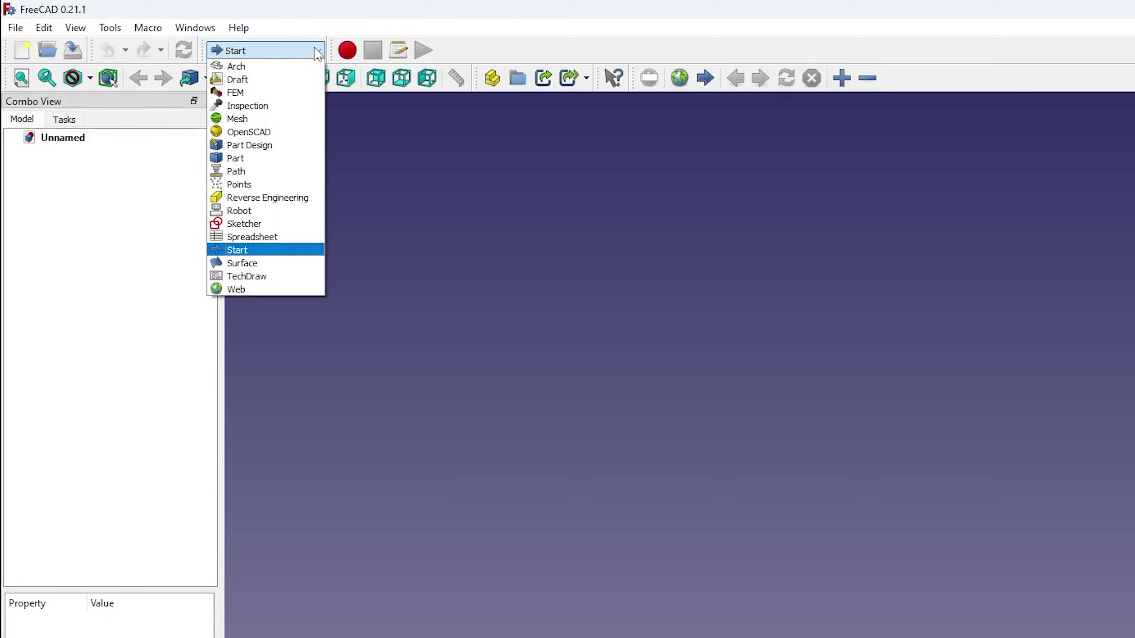
pyautogui.click(86, 213)
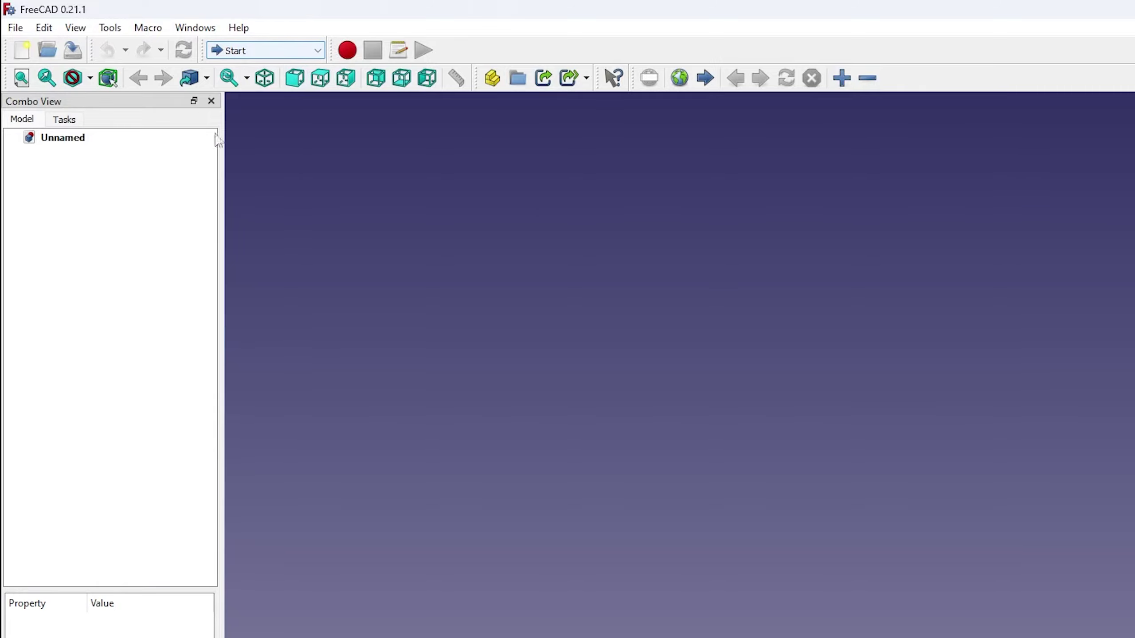
pyautogui.click(304, 51)
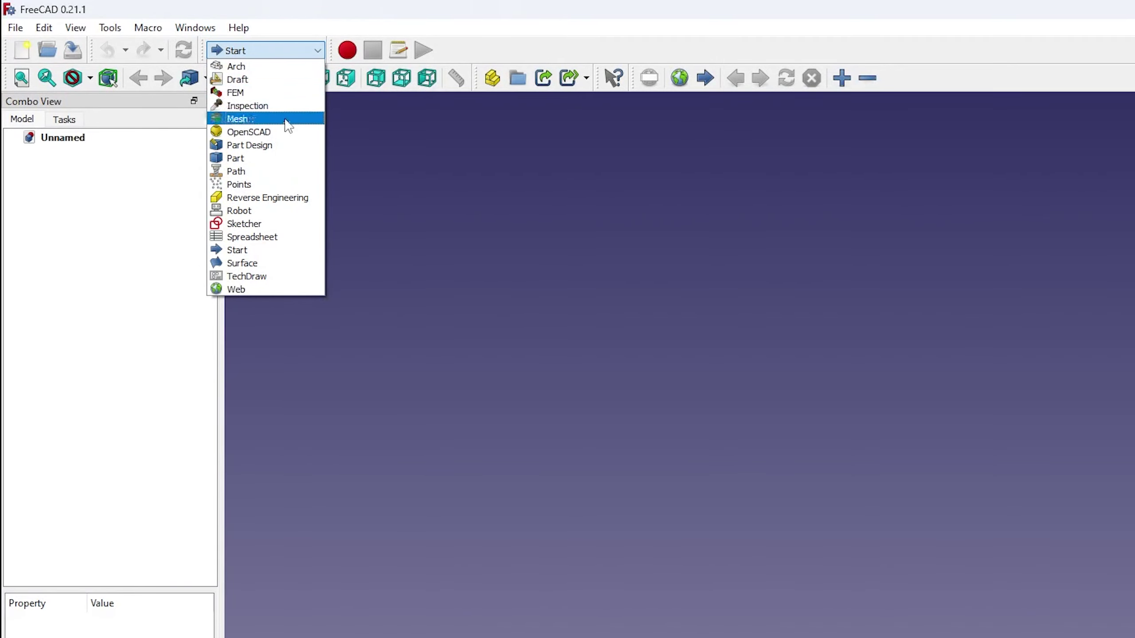
pyautogui.click(284, 147)
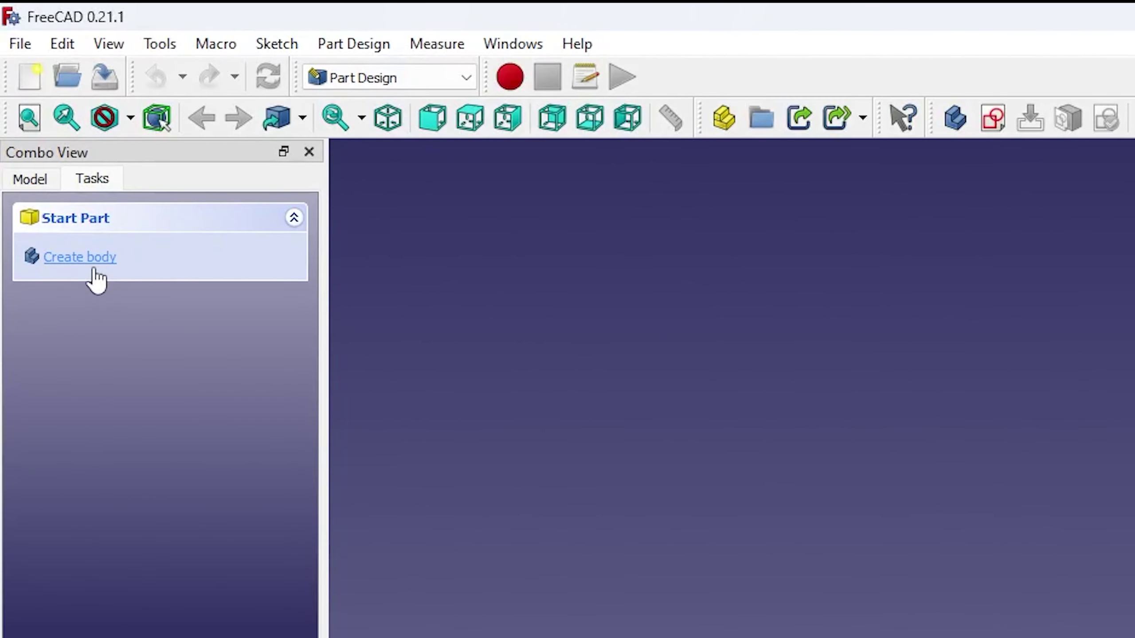
pyautogui.click(80, 258)
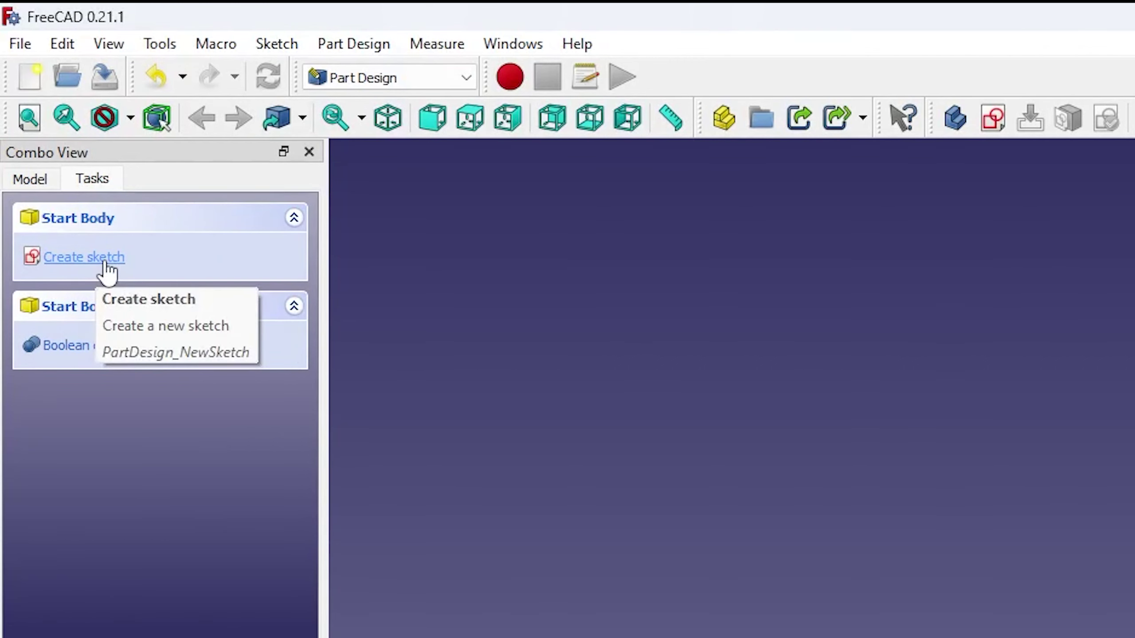
# Step: Start a new sketch in the body and set the view to Front
pyautogui.click(105, 262)
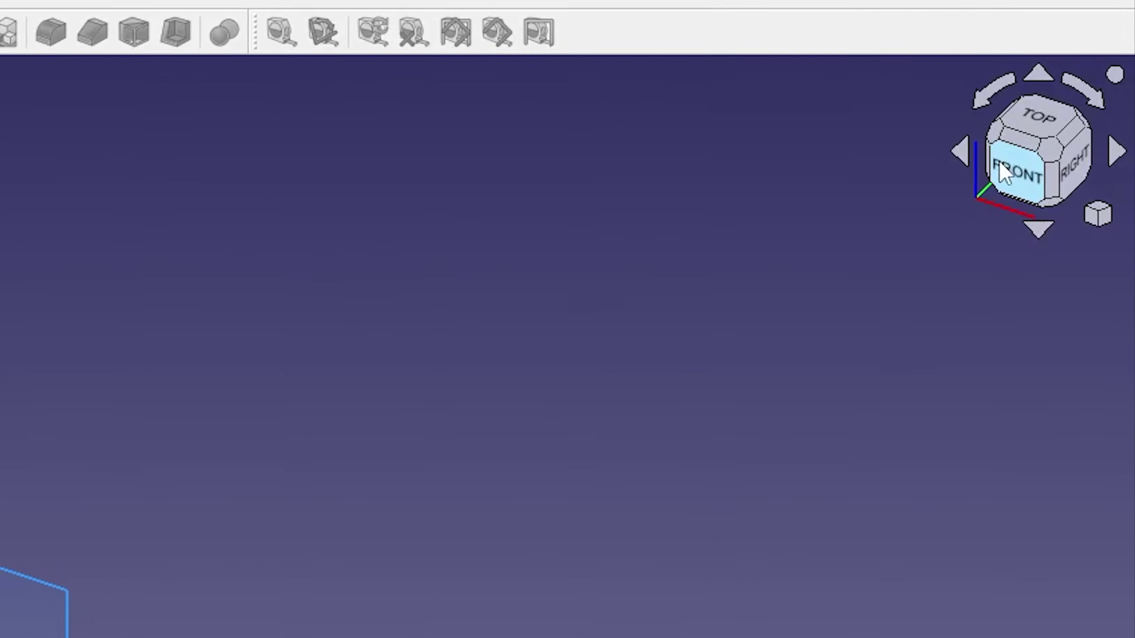
pyautogui.click(1002, 171)
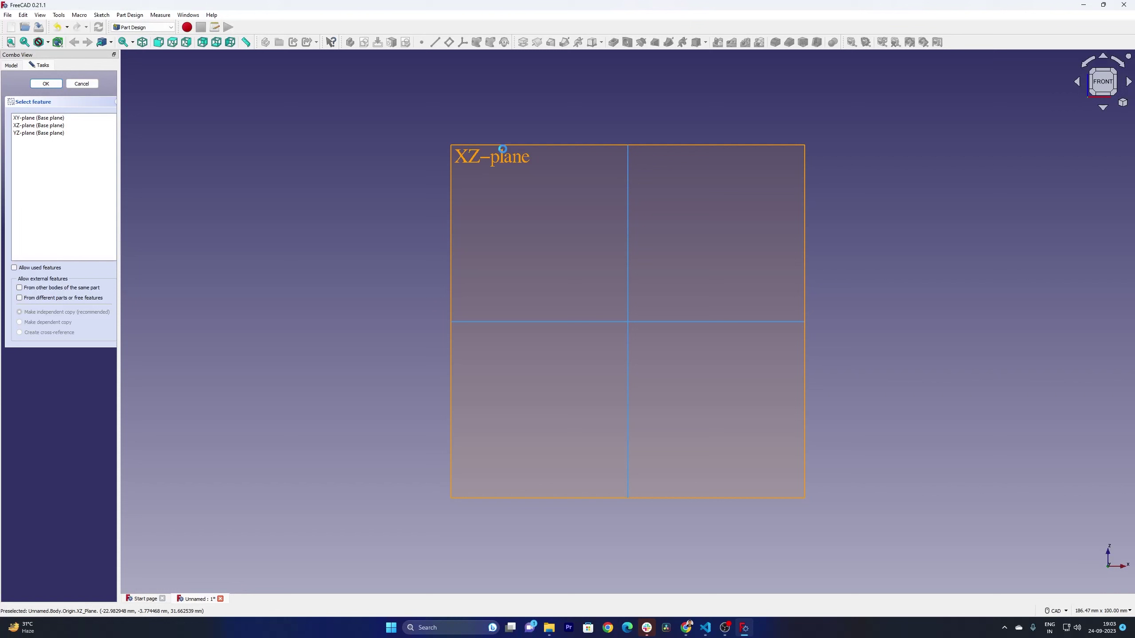
# Step: Place the new sketch on the XZ-plane
pyautogui.click(503, 149)
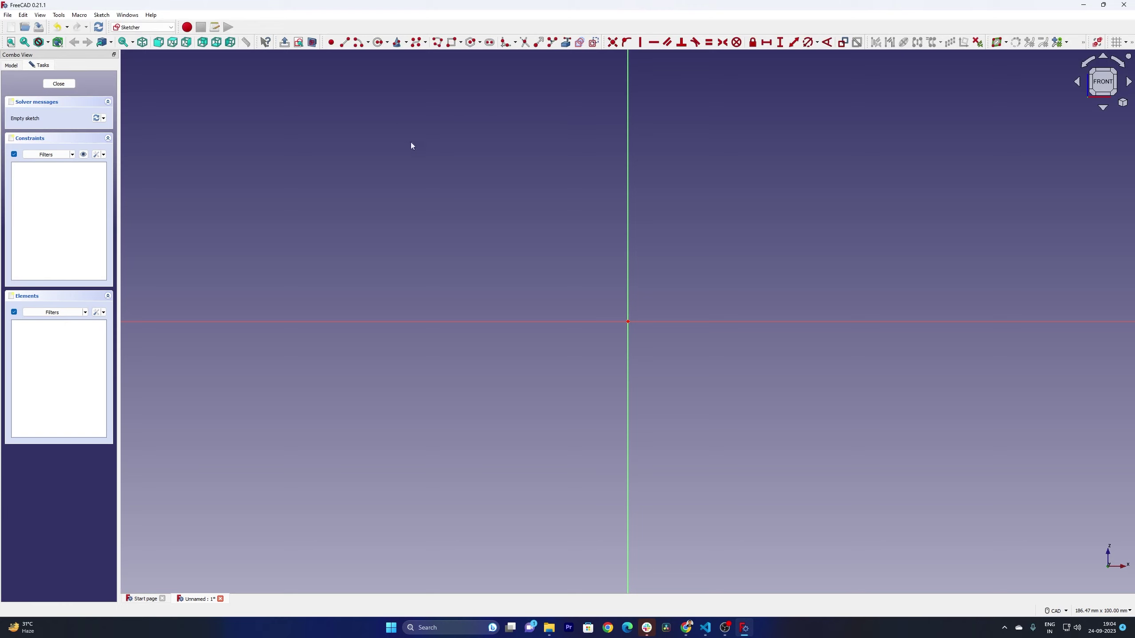
pyautogui.scroll(-5, 494, 177)
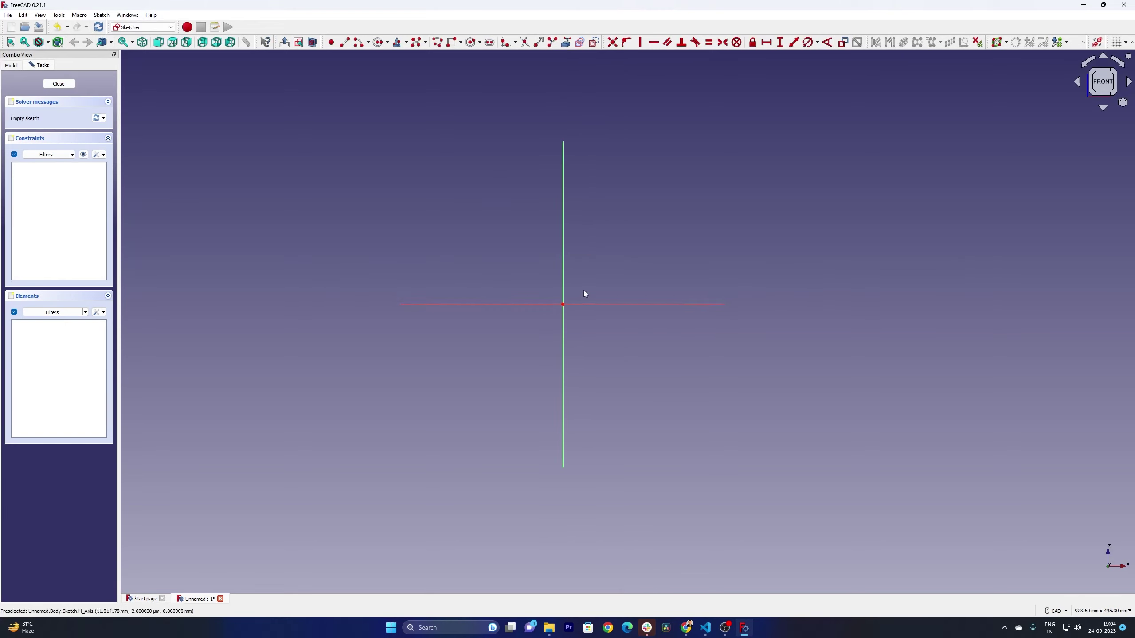
pyautogui.scroll(1, 583, 291)
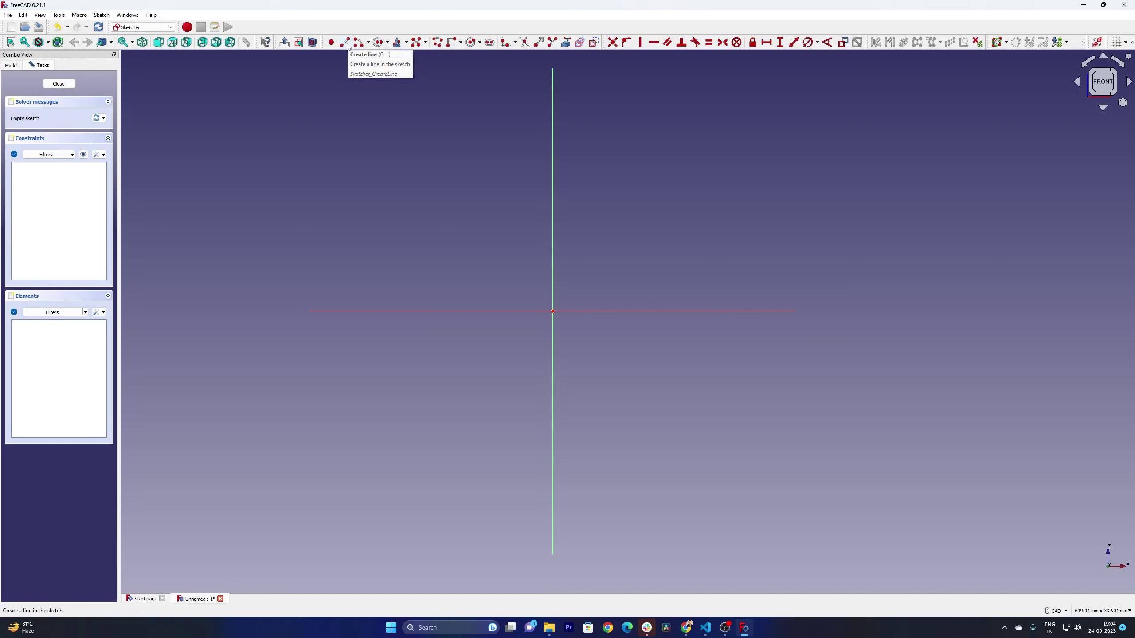
# Step: Draw five lines forming a closed pentagon: left side, top, bottom and two slanted right edges
pyautogui.click(349, 47)
pyautogui.click(423, 444)
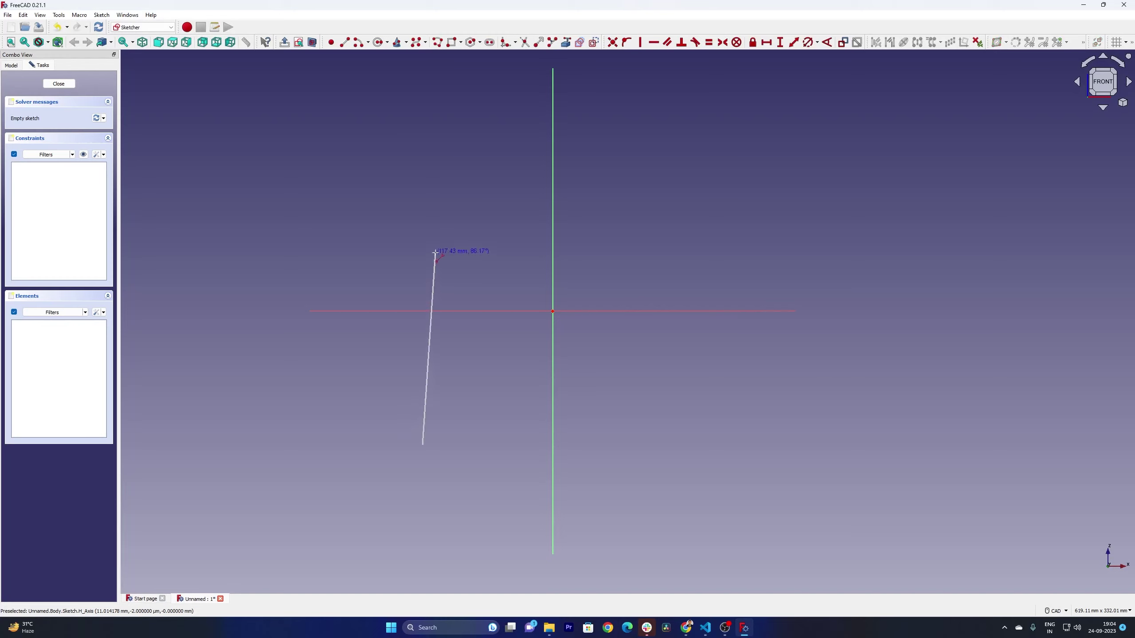
pyautogui.click(424, 196)
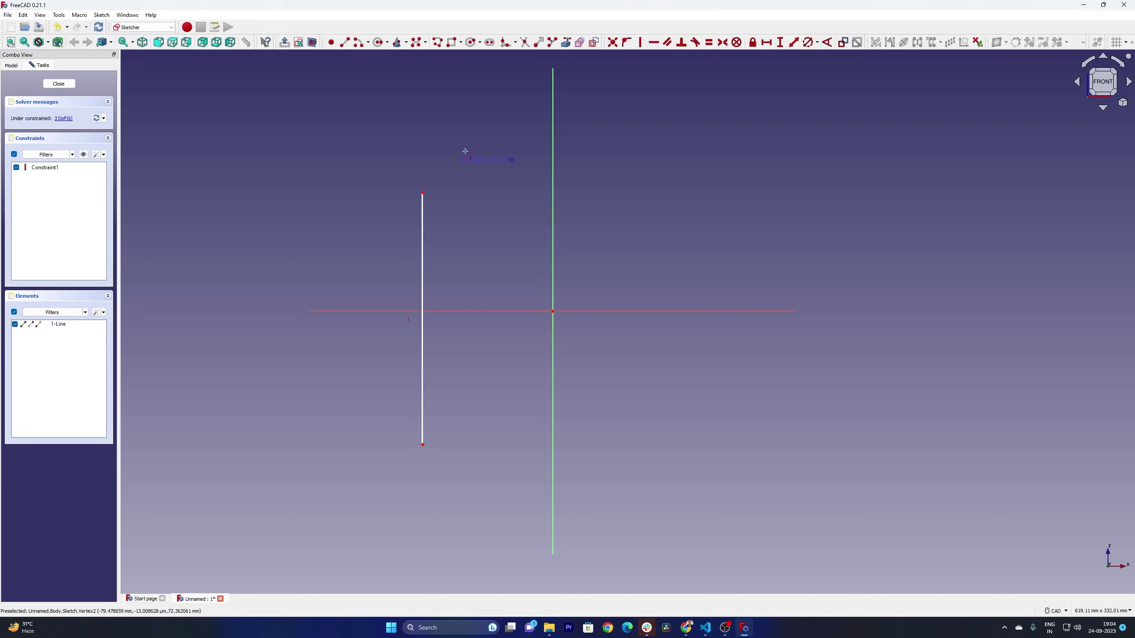
pyautogui.click(422, 192)
pyautogui.click(718, 193)
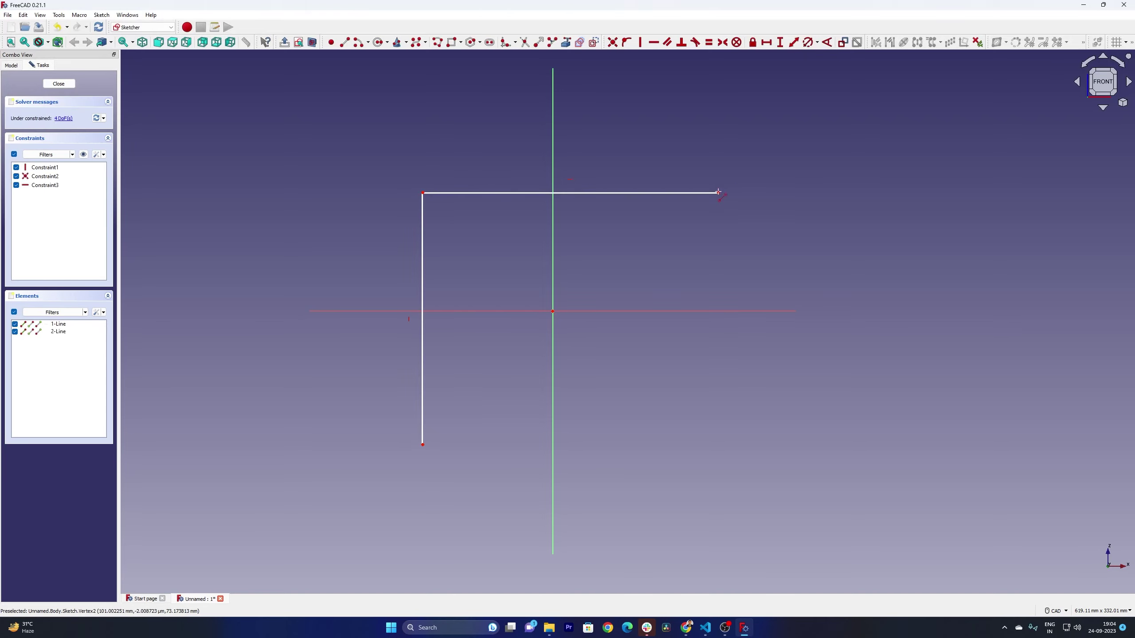
pyautogui.click(423, 444)
pyautogui.click(652, 432)
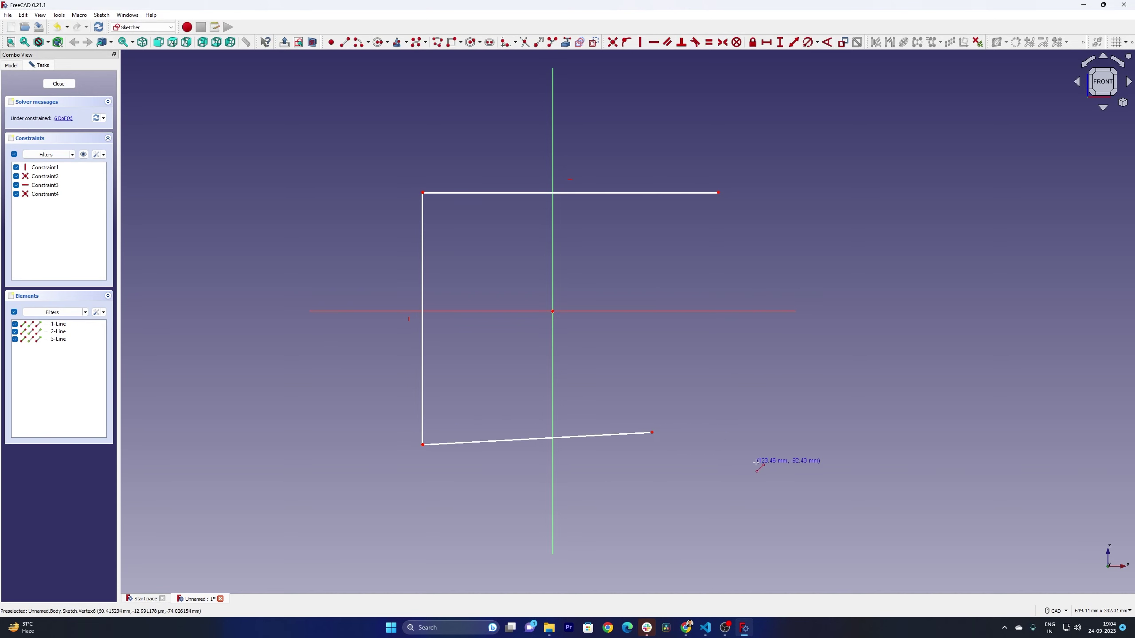
pyautogui.click(651, 432)
pyautogui.click(797, 332)
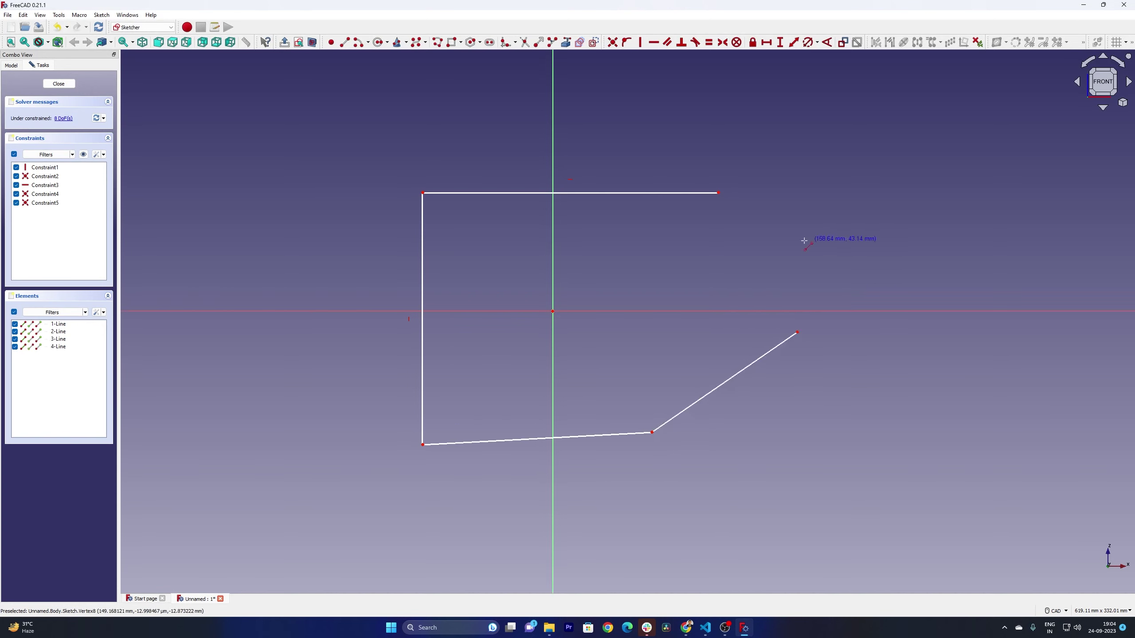
pyautogui.click(717, 193)
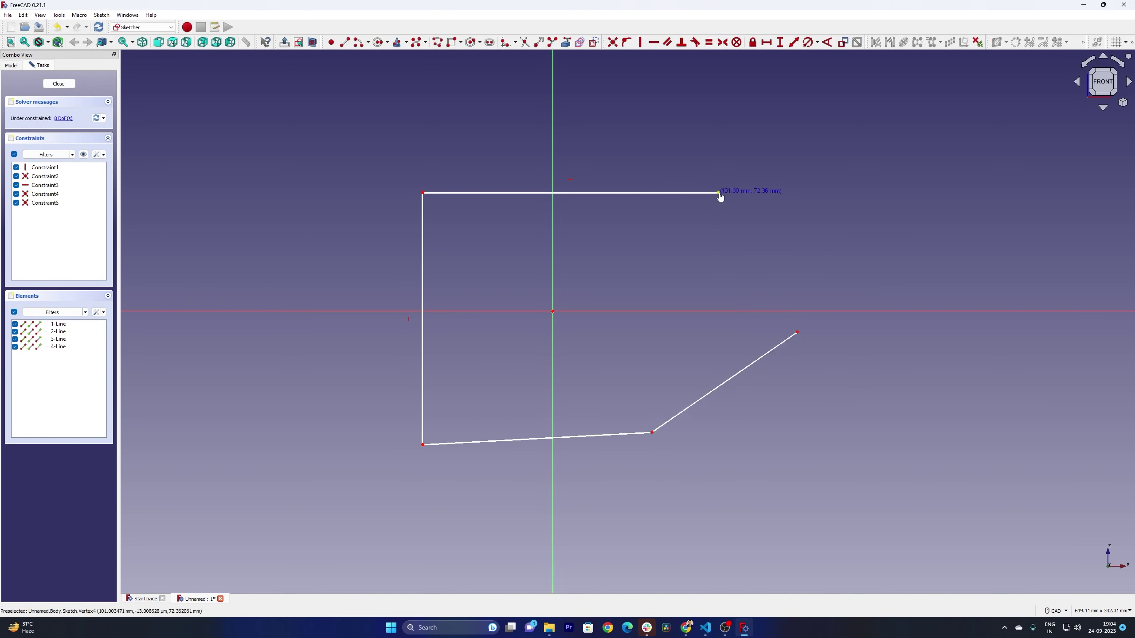
pyautogui.click(797, 332)
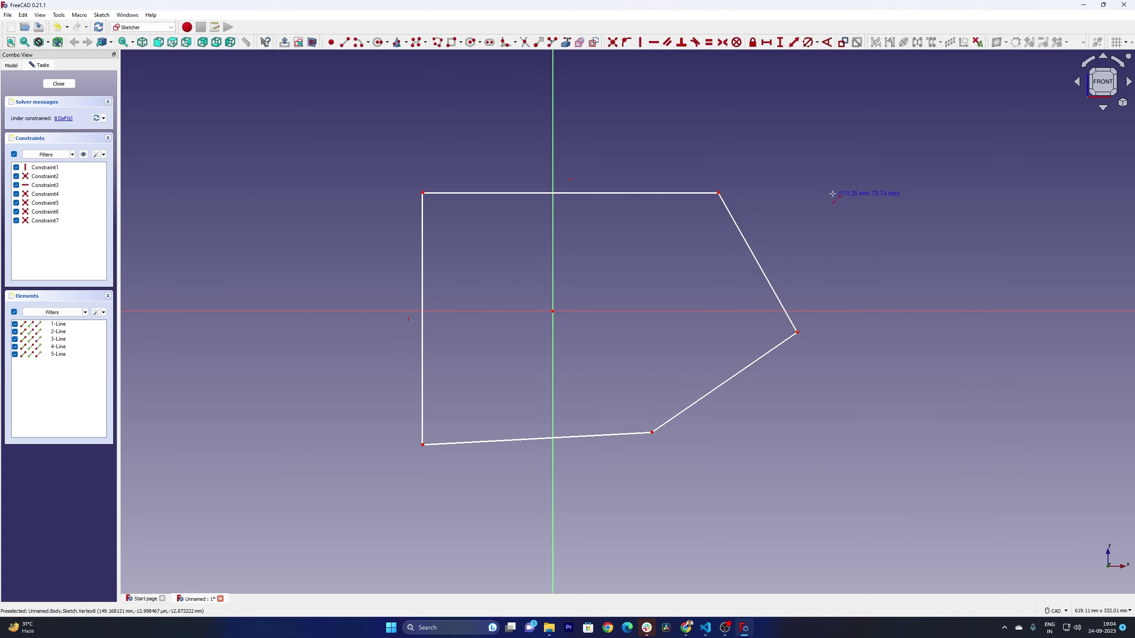
# Step: Remove the small stray triangle drawn at the upper right with undo
pyautogui.click(798, 172)
pyautogui.click(876, 210)
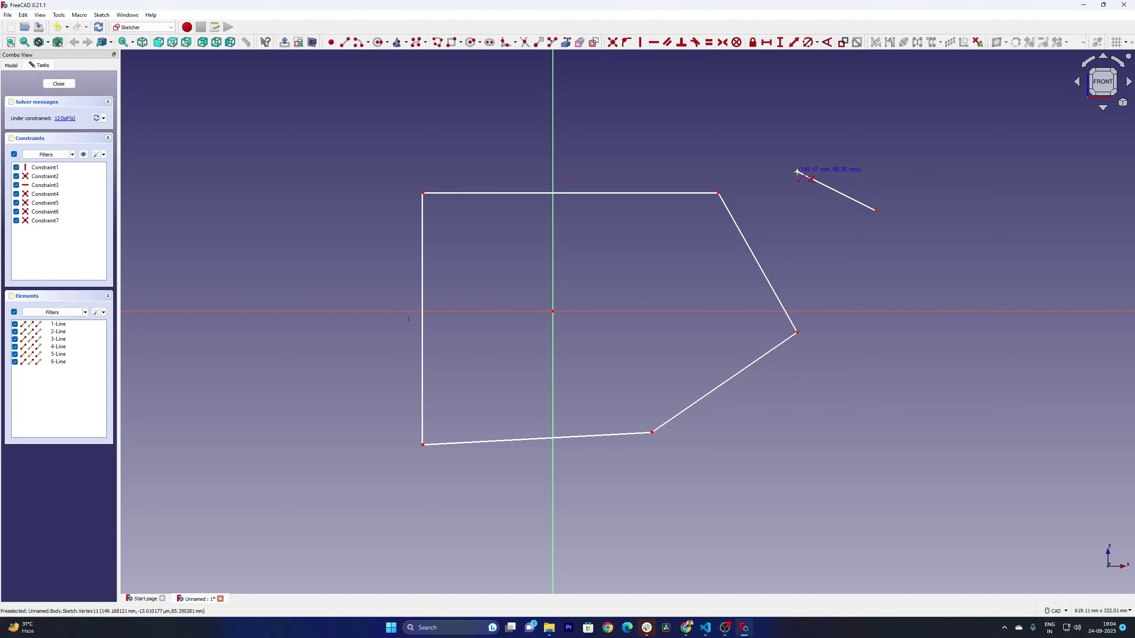
pyautogui.click(797, 171)
pyautogui.click(807, 234)
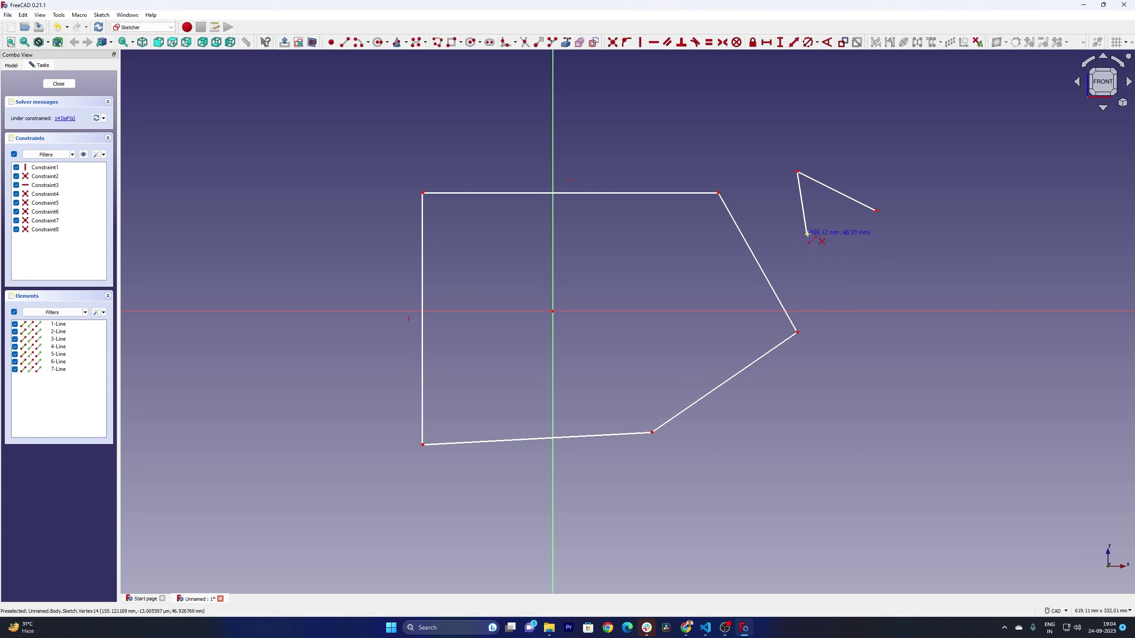
pyautogui.click(807, 235)
pyautogui.click(877, 211)
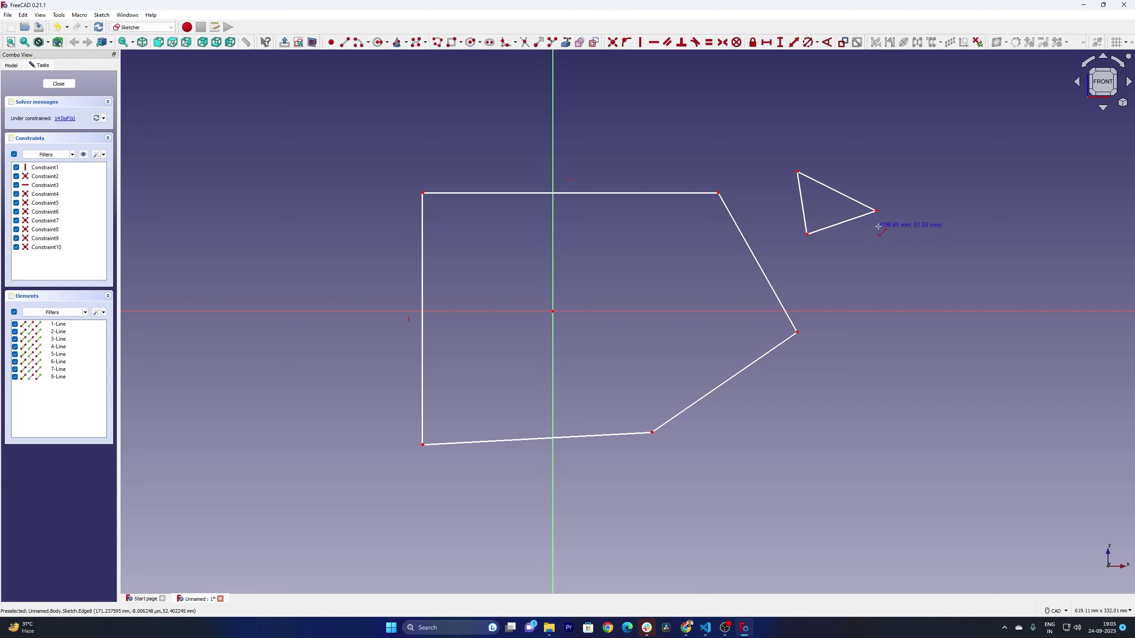
pyautogui.hotkey('ctrl', 'z')
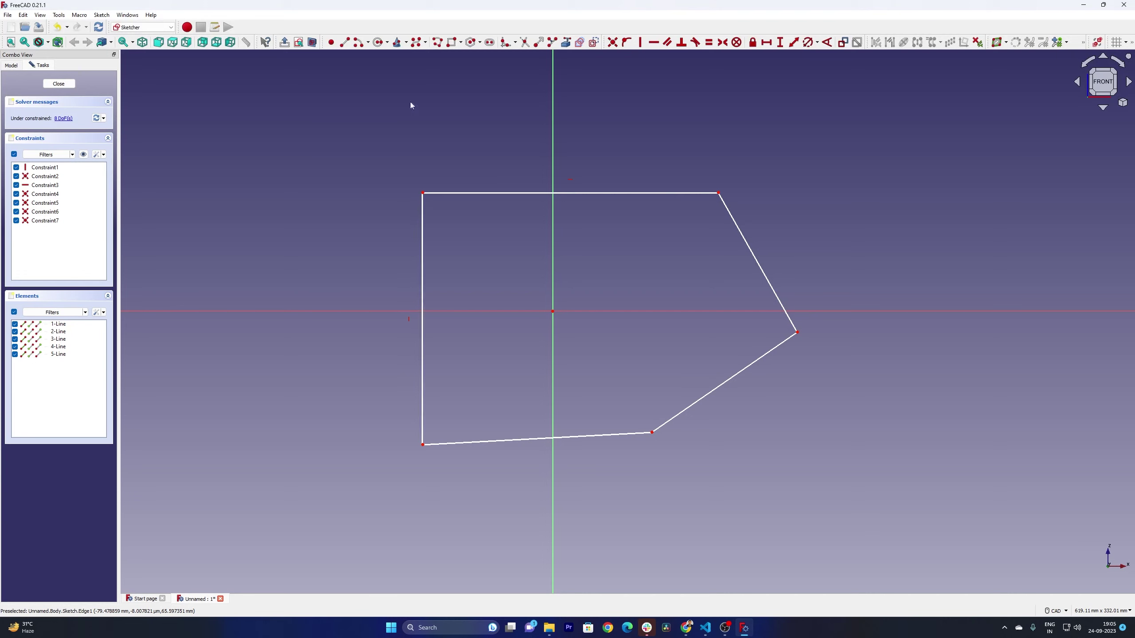
pyautogui.click(358, 43)
pyautogui.click(315, 172)
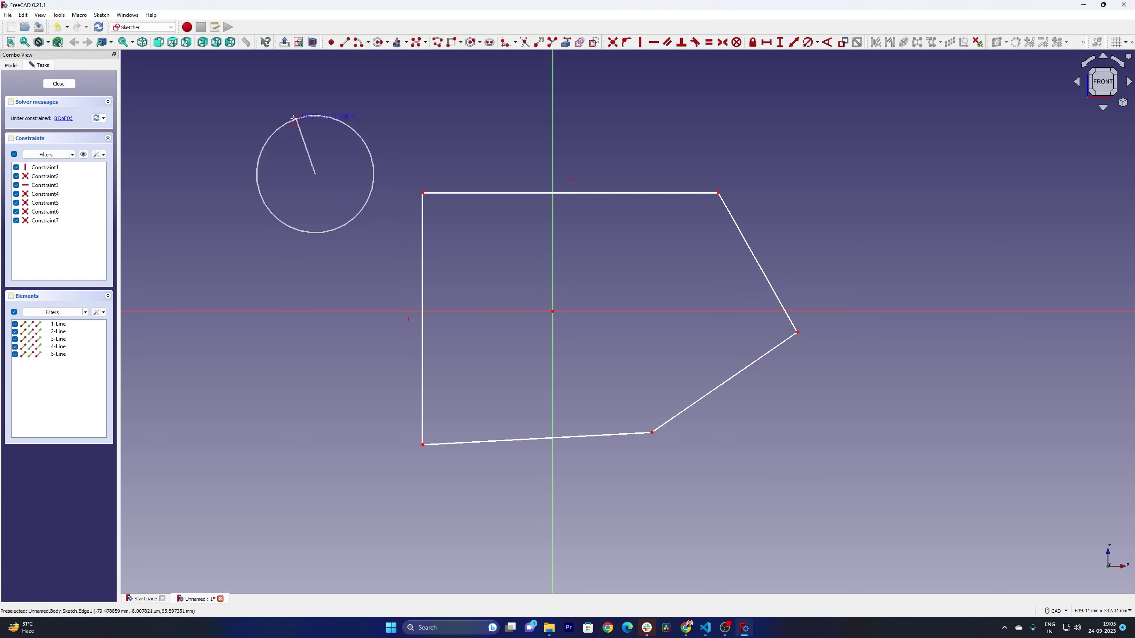
pyautogui.click(278, 117)
pyautogui.click(377, 149)
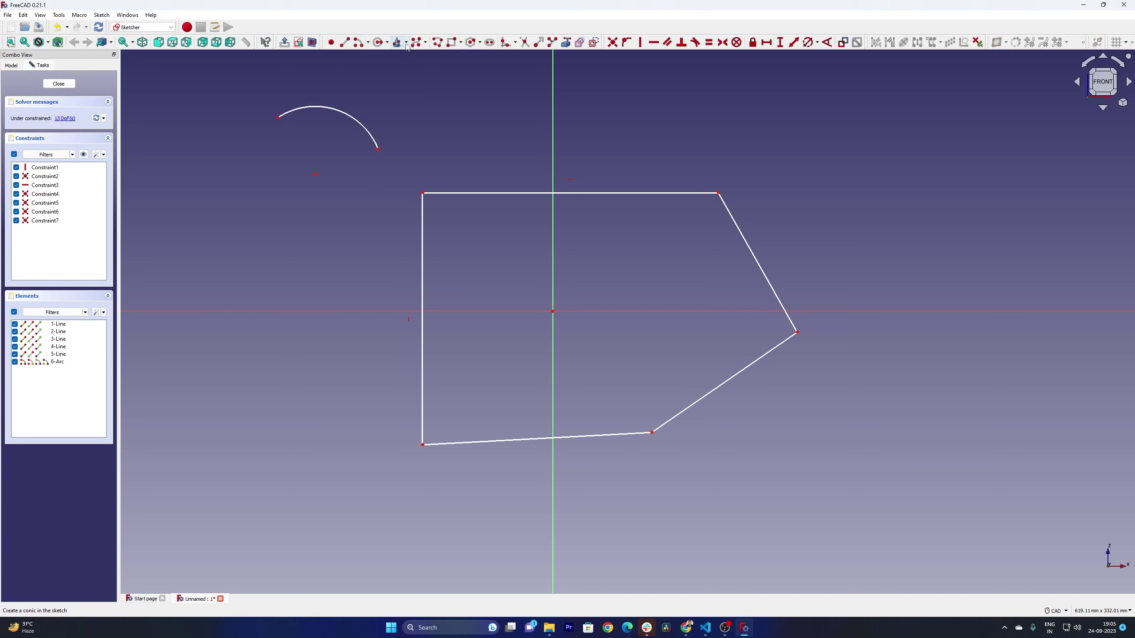
pyautogui.click(417, 42)
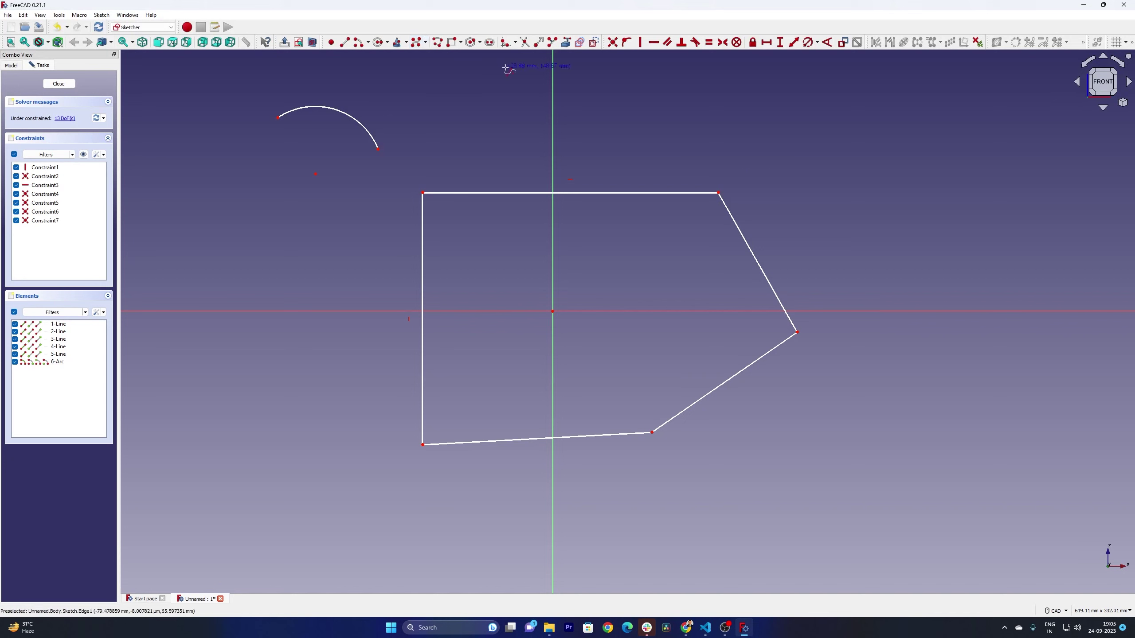
pyautogui.click(734, 139)
pyautogui.click(869, 149)
pyautogui.click(917, 228)
pyautogui.click(991, 197)
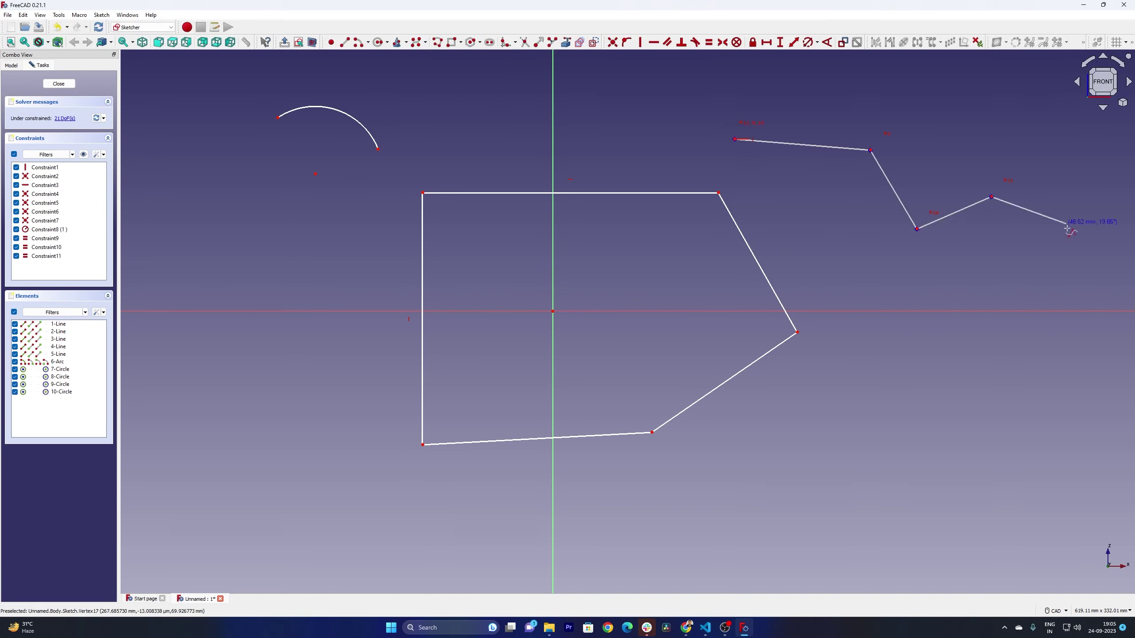
pyautogui.click(1040, 242)
pyautogui.moveTo(1046, 172); pyautogui.dragTo(628, 320, button='middle')
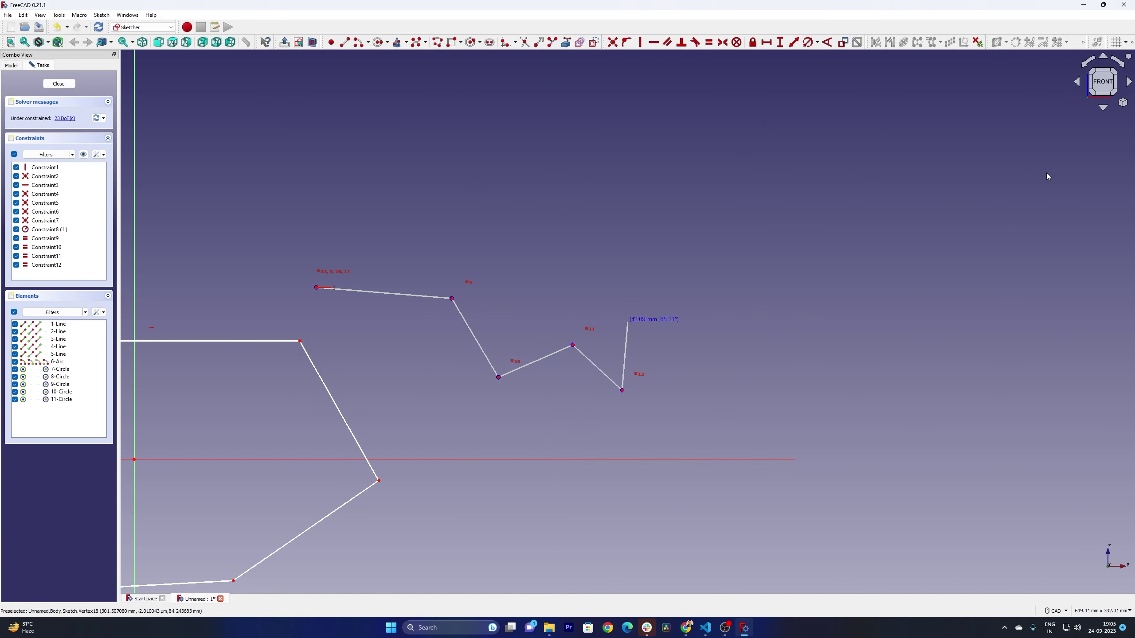
pyautogui.rightClick(852, 228)
pyautogui.scroll(-2, 861, 223)
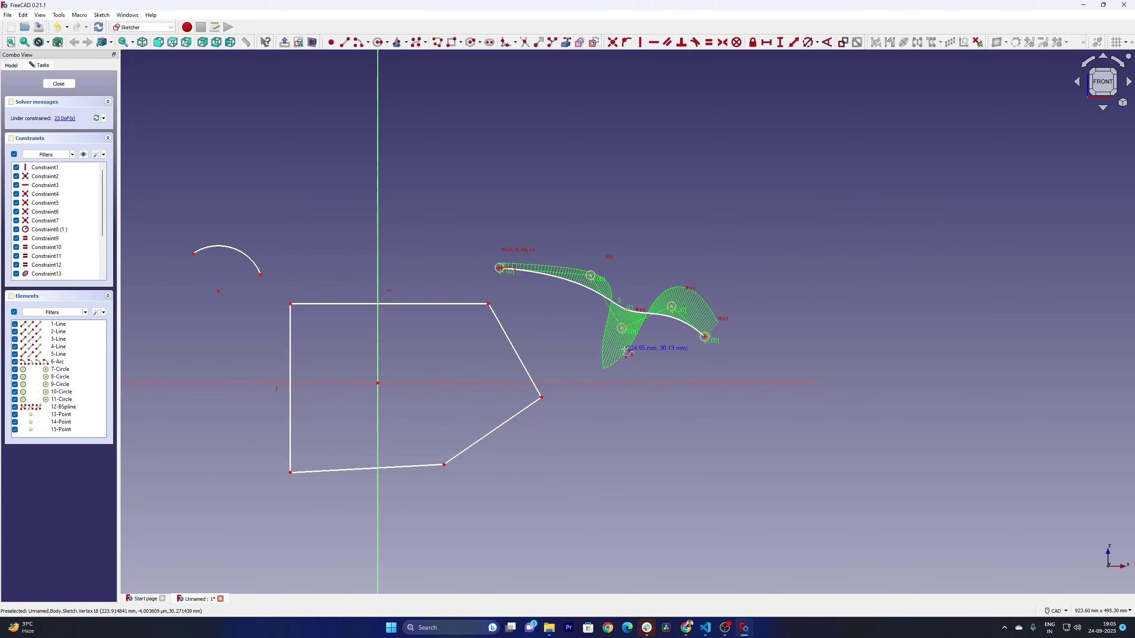
pyautogui.moveTo(490, 226); pyautogui.dragTo(625, 152, button='middle')
pyautogui.moveTo(626, 151); pyautogui.dragTo(789, 244)
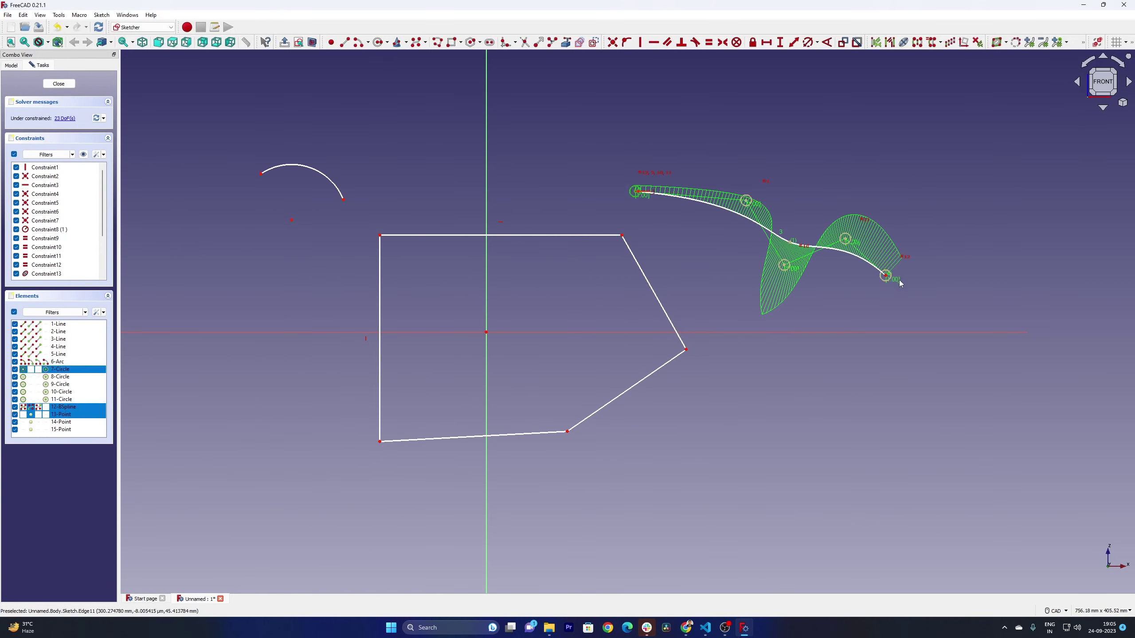
pyautogui.moveTo(949, 185); pyautogui.dragTo(744, 295)
pyautogui.press('Delete')
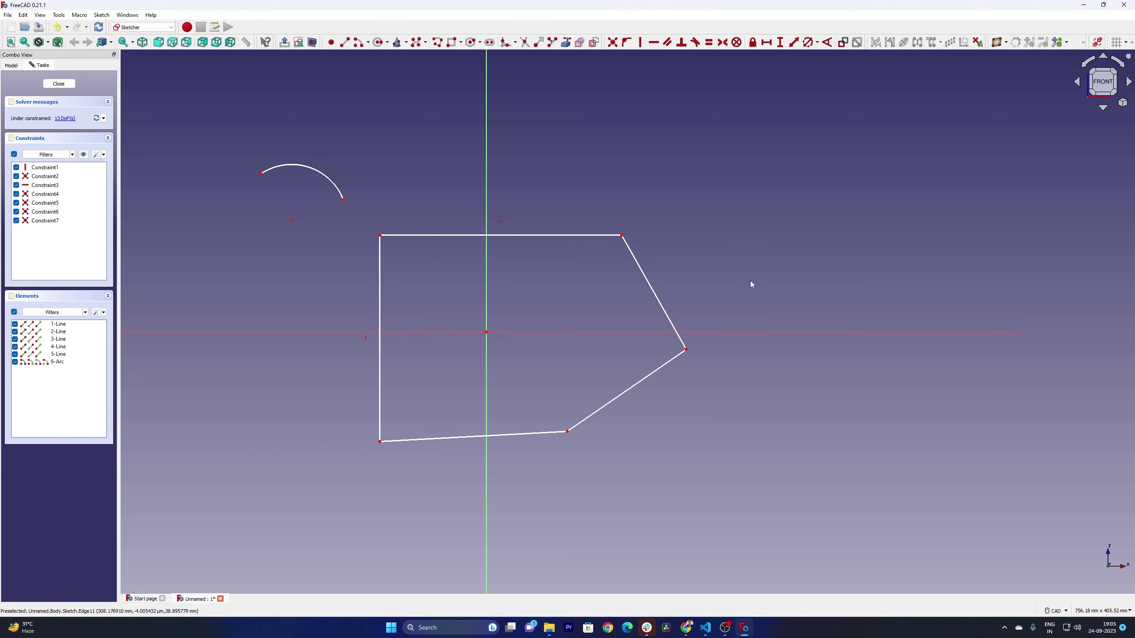
pyautogui.moveTo(355, 121); pyautogui.dragTo(259, 229)
pyautogui.press('Delete')
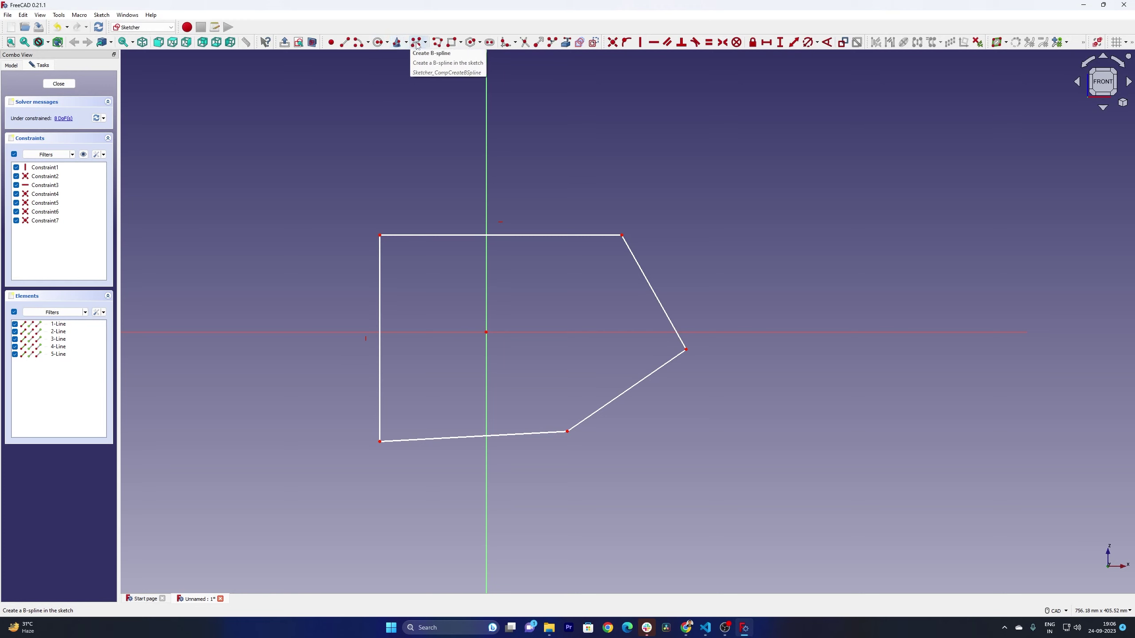
# Step: Fillet the corner between the left edge and the top edge
pyautogui.scroll(2, 369, 71)
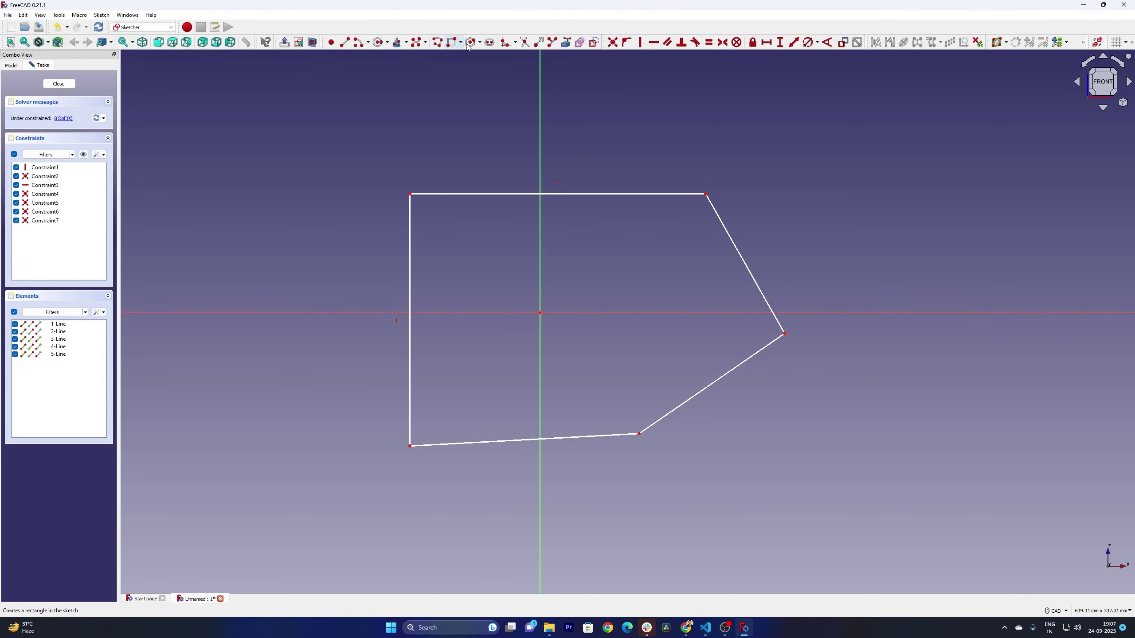
pyautogui.scroll(-4, 390, 142)
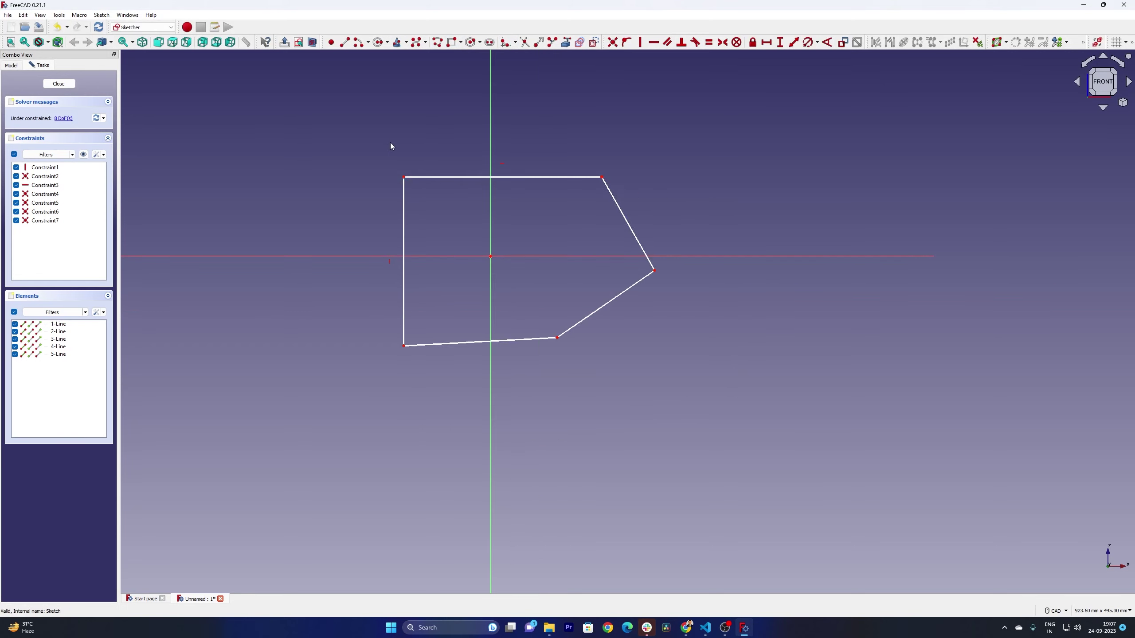
pyautogui.scroll(6, 374, 148)
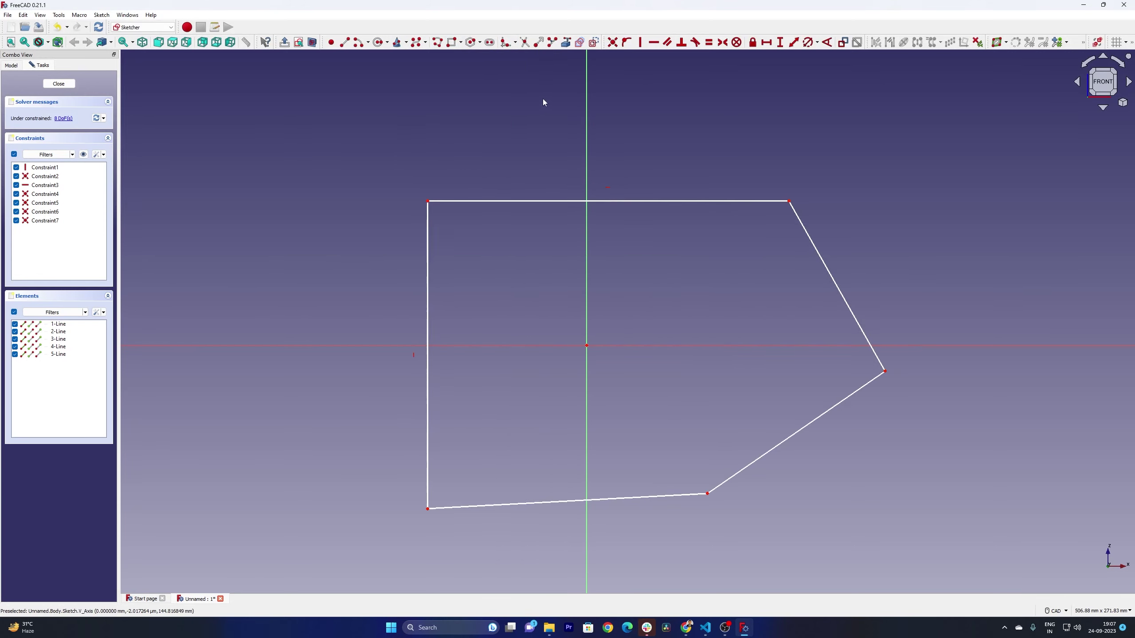
pyautogui.click(511, 44)
pyautogui.click(427, 224)
pyautogui.click(469, 202)
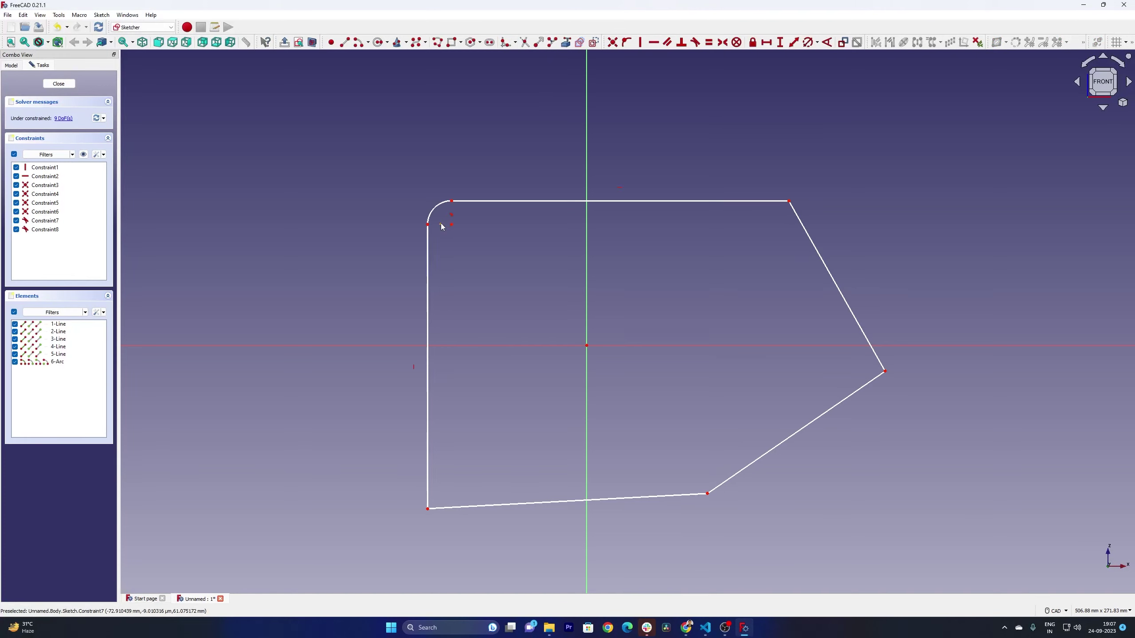
# Step: Constrain the fillet arc's radius to 15 mm
pyautogui.scroll(3, 441, 227)
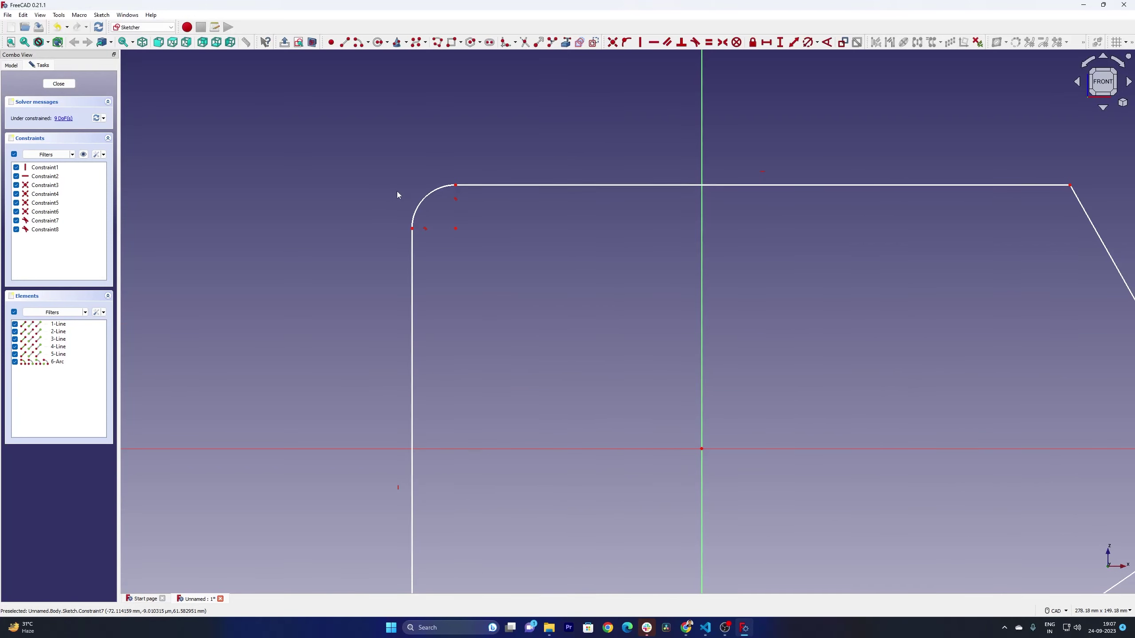
pyautogui.scroll(-2, 398, 195)
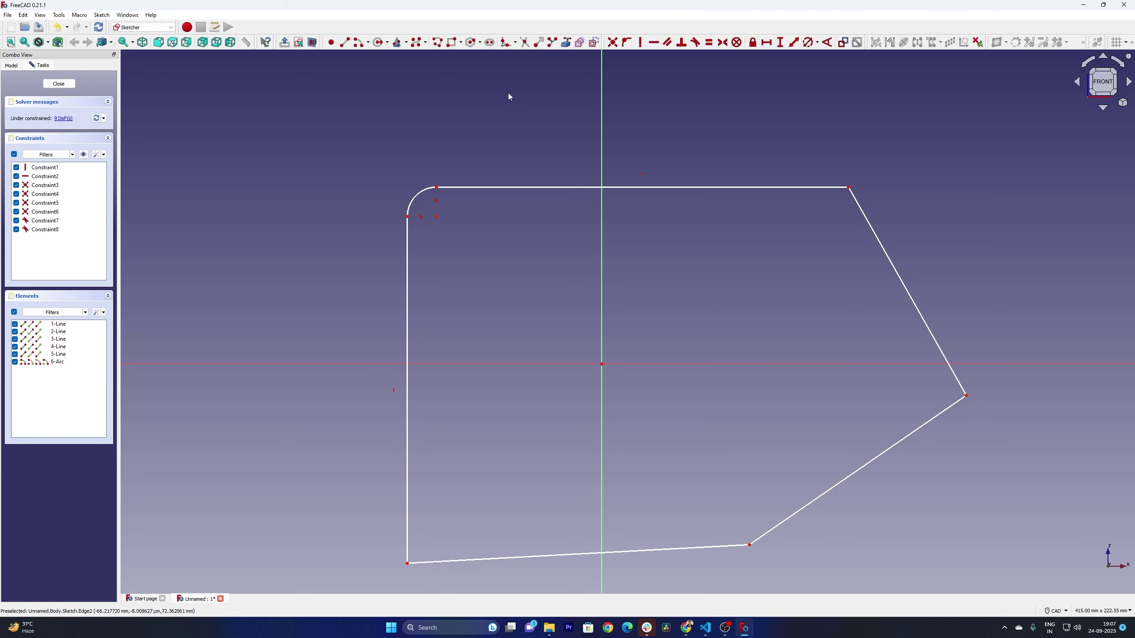
pyautogui.scroll(-1, 589, 121)
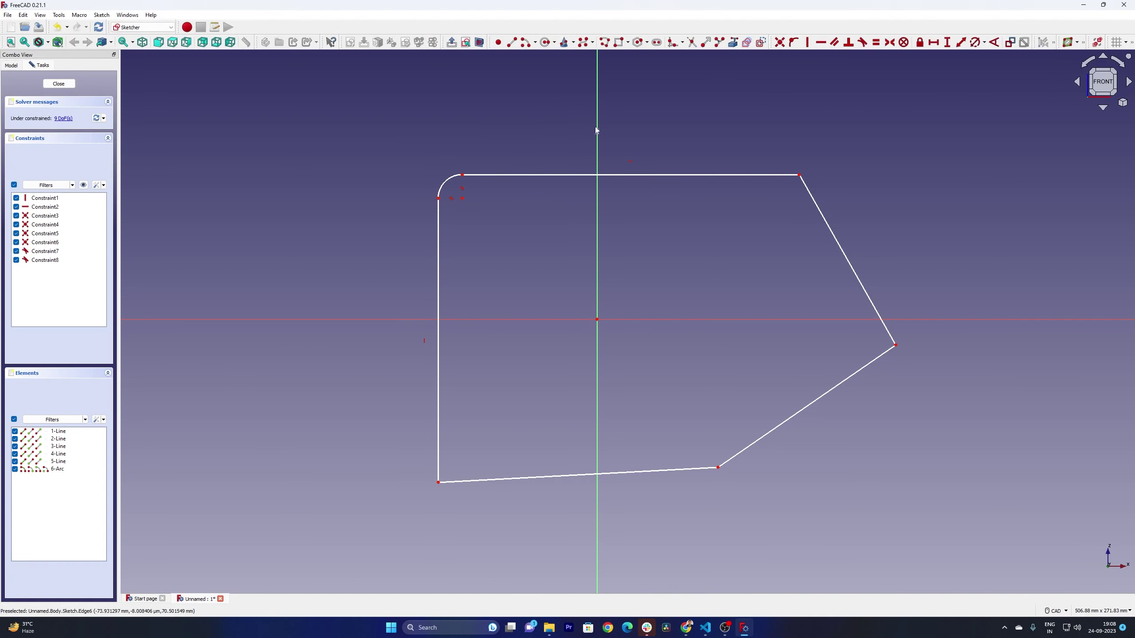
pyautogui.click(445, 181)
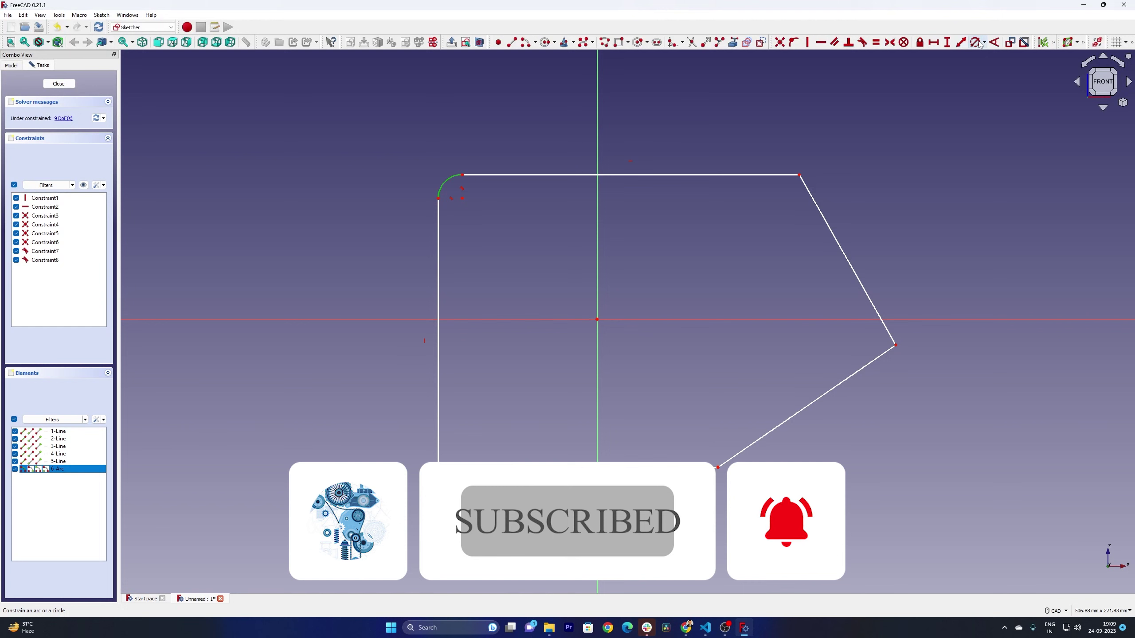
pyautogui.click(960, 43)
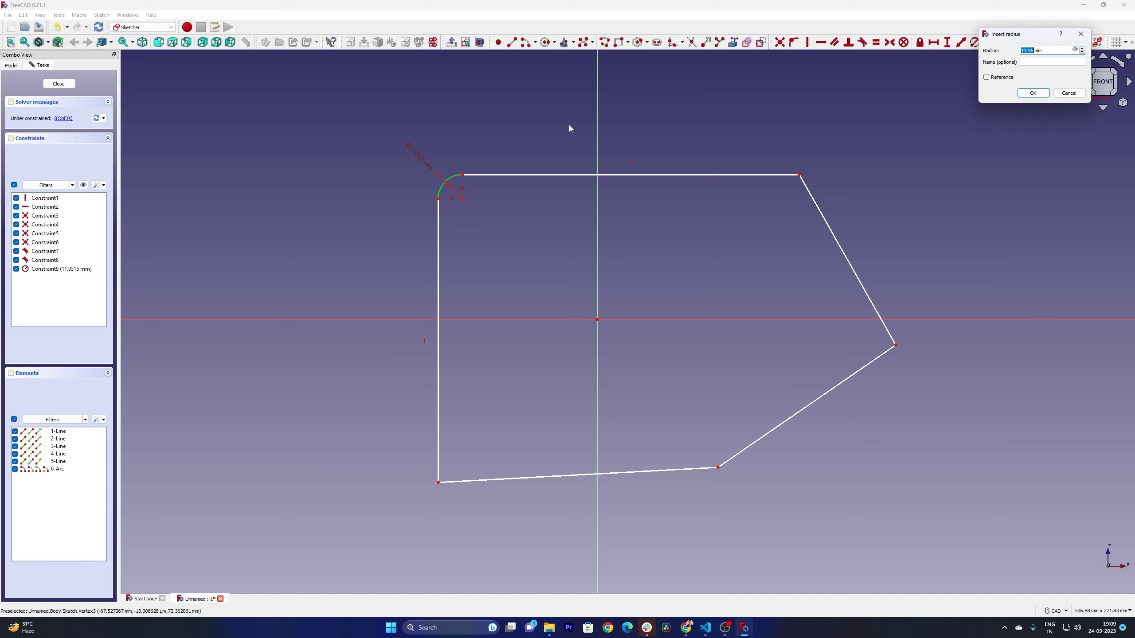
pyautogui.write('15')
pyautogui.click(1033, 93)
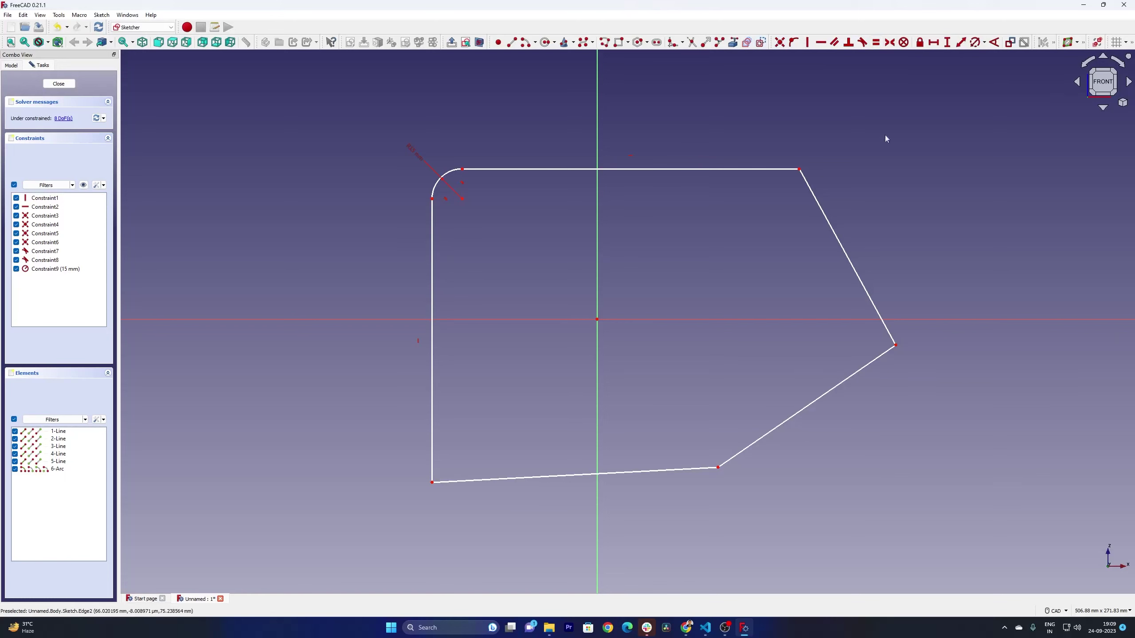
# Step: Make the left edge vertical, the bottom edge horizontal, and the top edge equal to the bottom
pyautogui.click(808, 43)
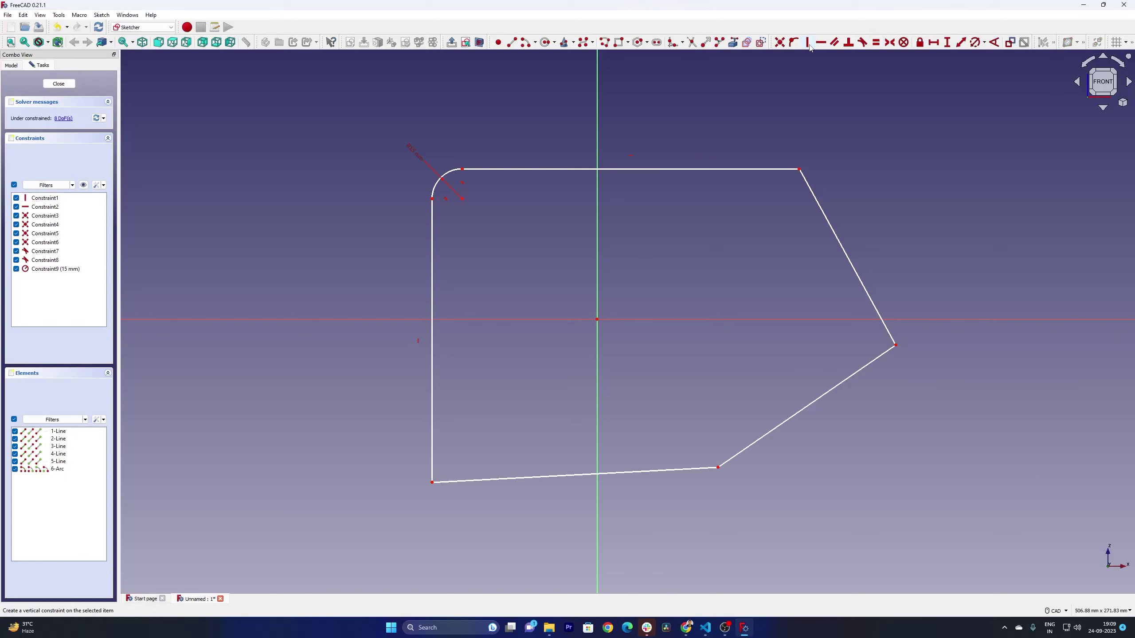
pyautogui.click(433, 269)
pyautogui.click(658, 470)
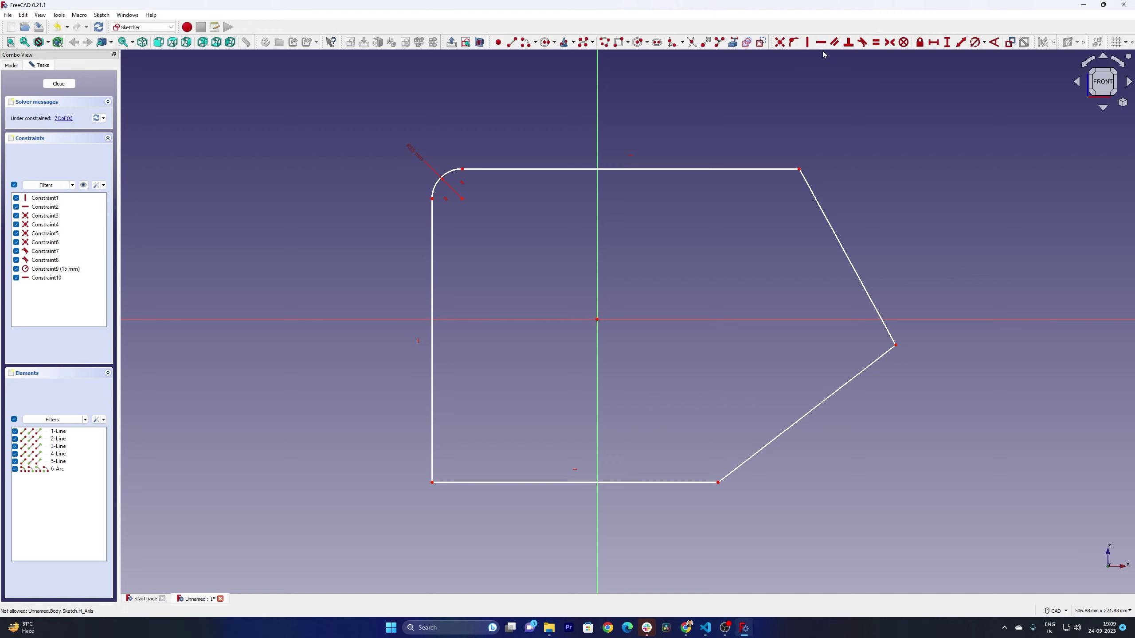
pyautogui.click(875, 42)
pyautogui.click(739, 169)
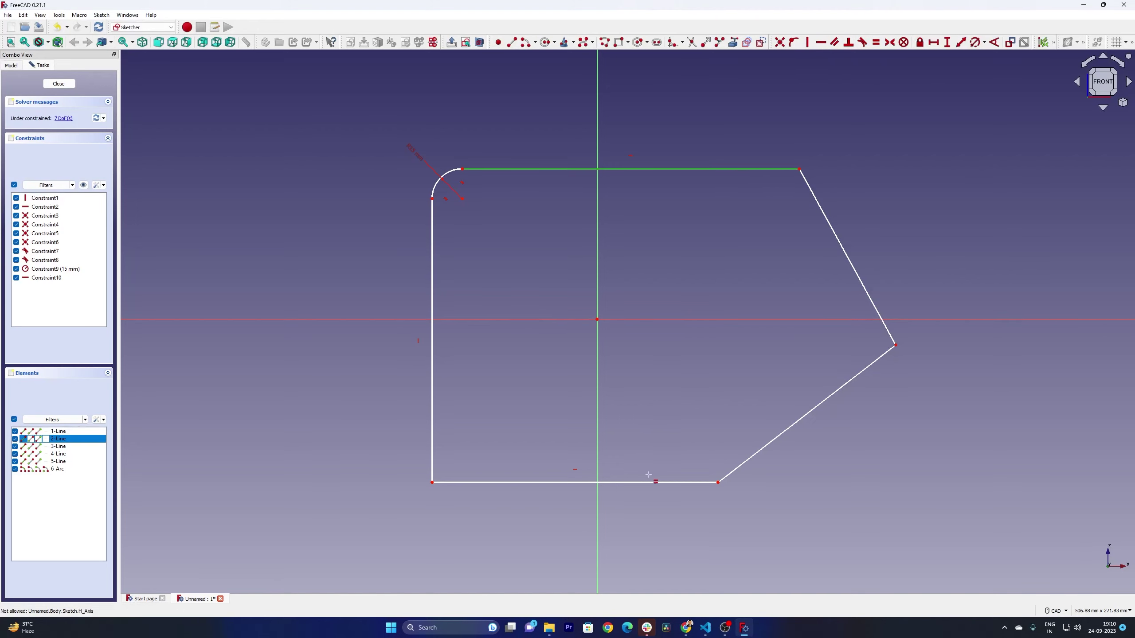
pyautogui.click(660, 481)
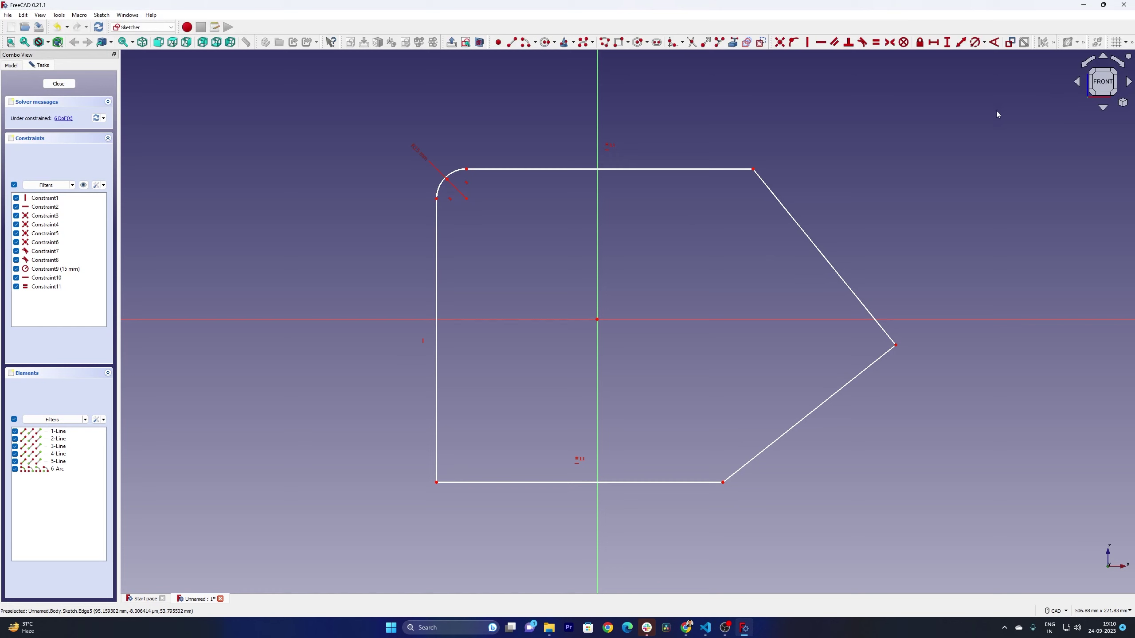
# Step: Constrain the top edge's length to 145 mm
pyautogui.click(947, 42)
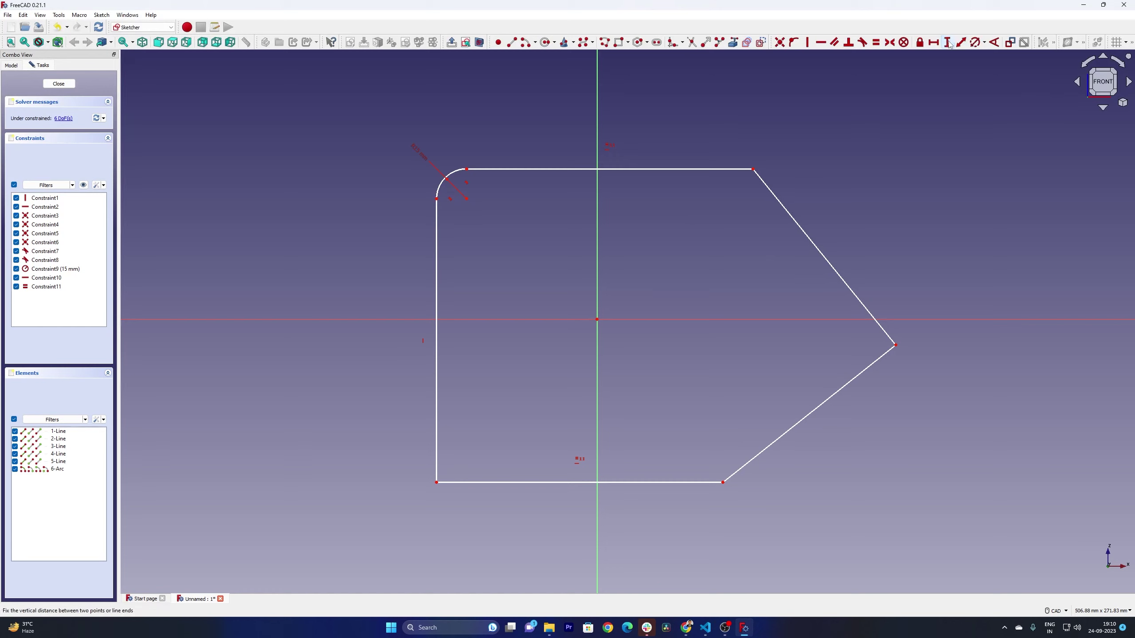
pyautogui.click(684, 170)
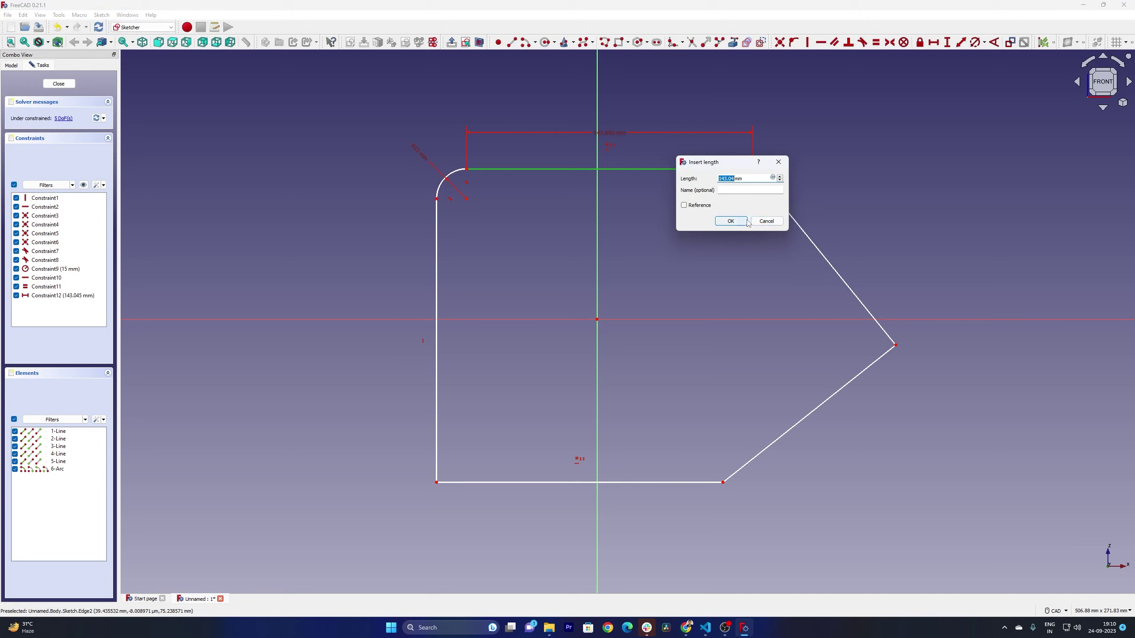
pyautogui.write('145')
pyautogui.click(746, 222)
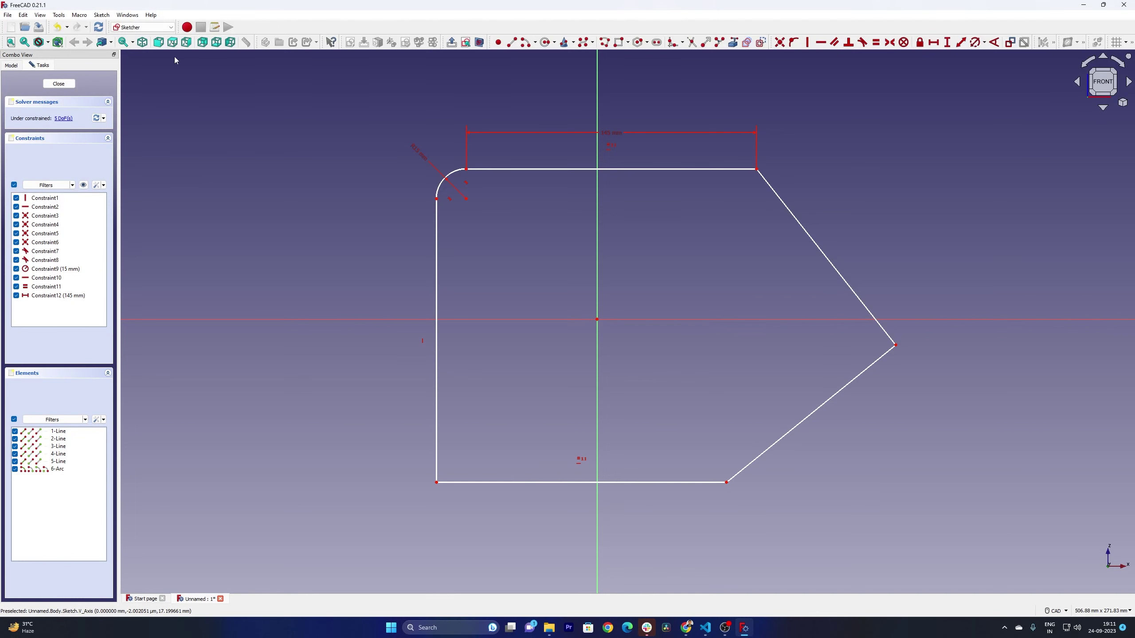
pyautogui.click(64, 85)
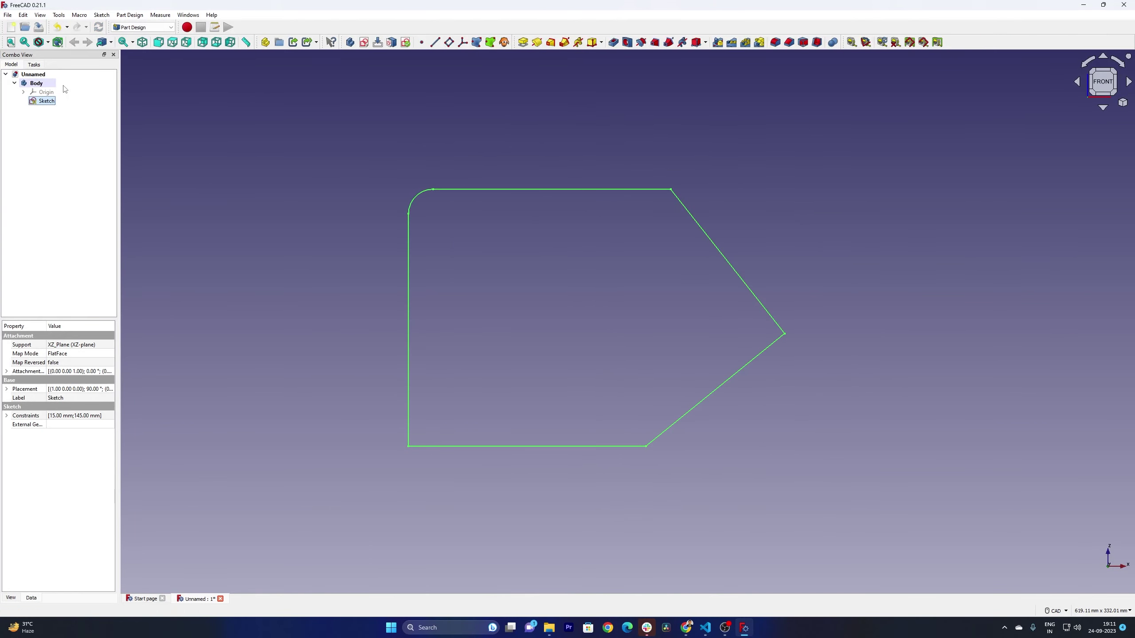
pyautogui.click(358, 223)
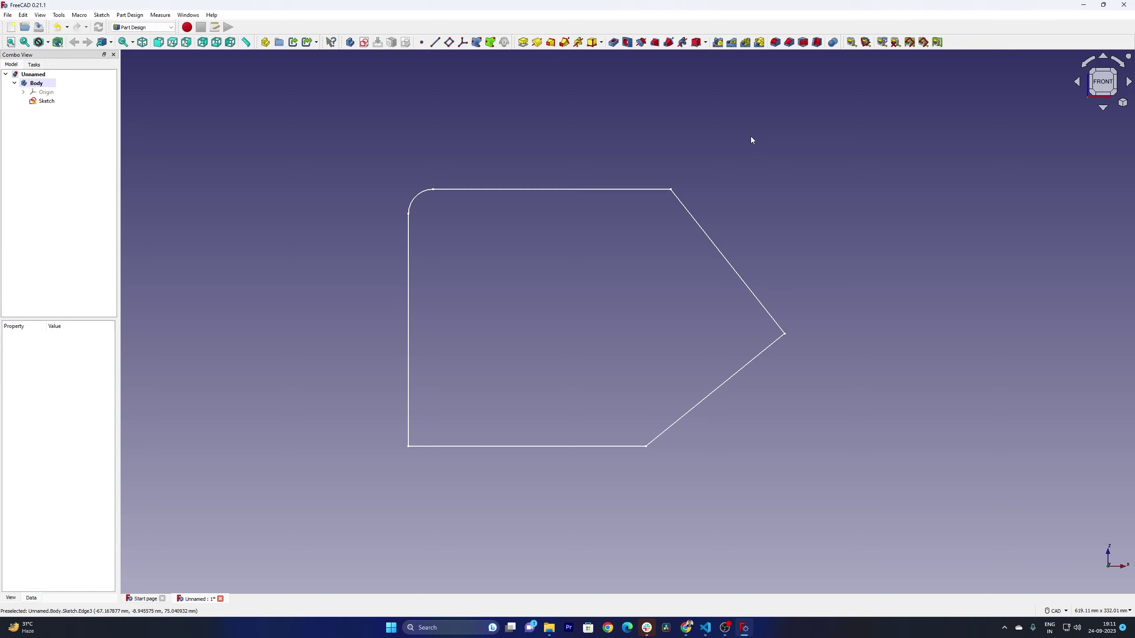
pyautogui.scroll(-2, 750, 137)
pyautogui.scroll(-1, 751, 140)
pyautogui.scroll(3, 752, 140)
pyautogui.scroll(-3, 593, 269)
pyautogui.scroll(2, 594, 267)
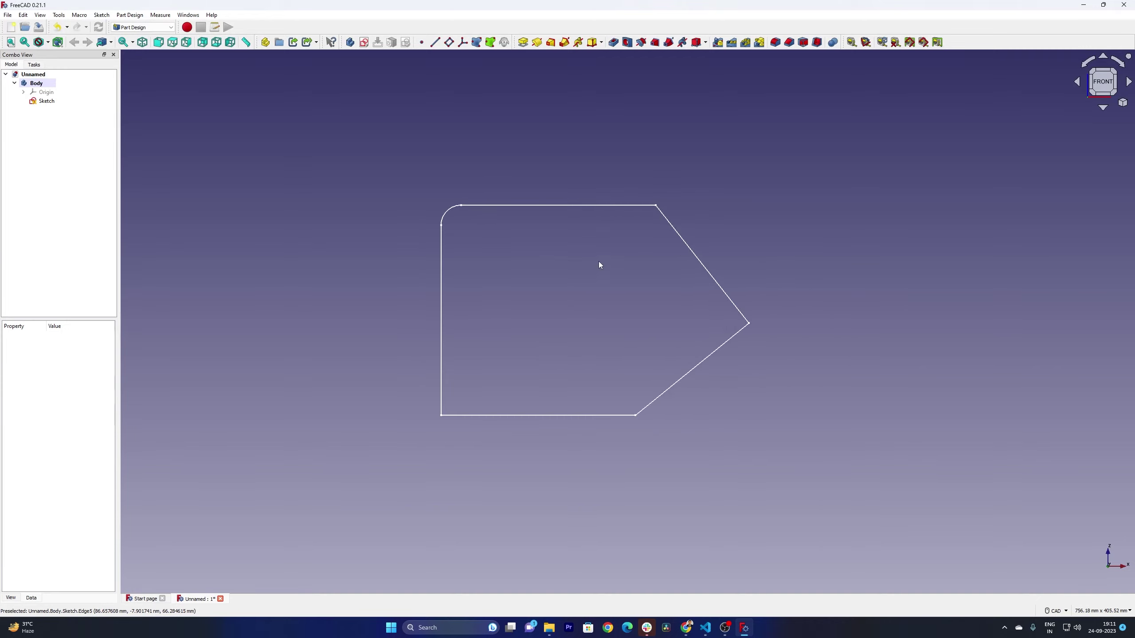
pyautogui.moveTo(725, 228)
pyautogui.mouseDown(button='middle')
pyautogui.moveTo(755, 182)
pyautogui.moveTo(806, 145)
pyautogui.moveTo(738, 303)
pyautogui.moveTo(836, 197)
pyautogui.moveTo(787, 231)
pyautogui.mouseUp(button='middle')
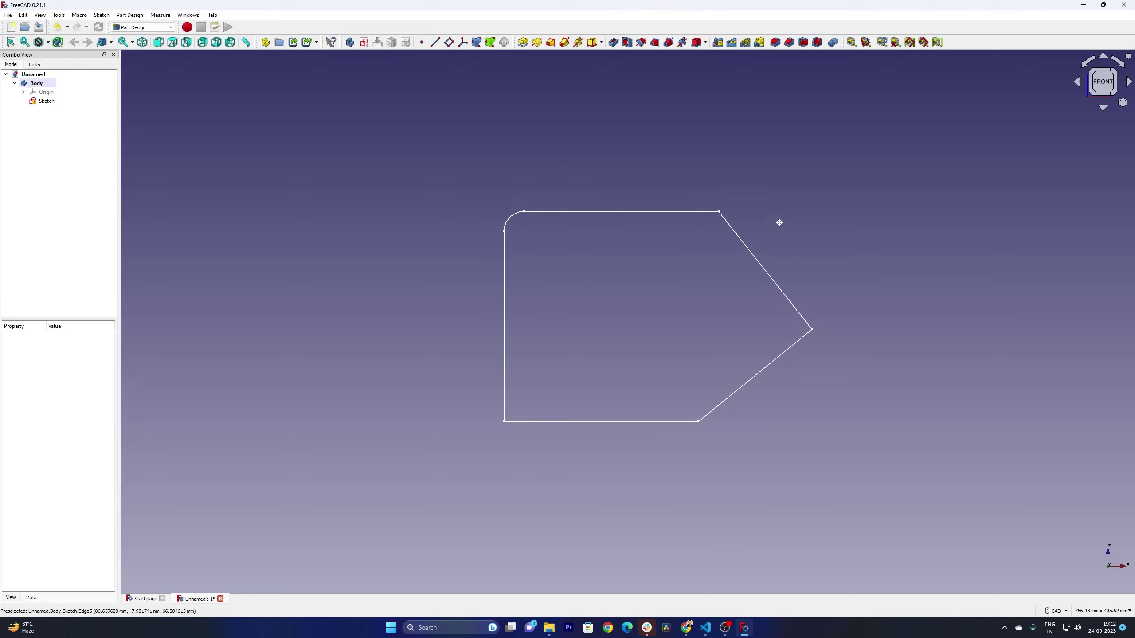
pyautogui.moveTo(775, 220)
pyautogui.mouseDown(button='middle')
pyautogui.moveTo(601, 285)
pyautogui.moveTo(494, 294)
pyautogui.moveTo(810, 213)
pyautogui.moveTo(958, 249)
pyautogui.moveTo(706, 314)
pyautogui.mouseUp(button='middle')
pyautogui.press('1')
pyautogui.scroll(3, 845, 213)
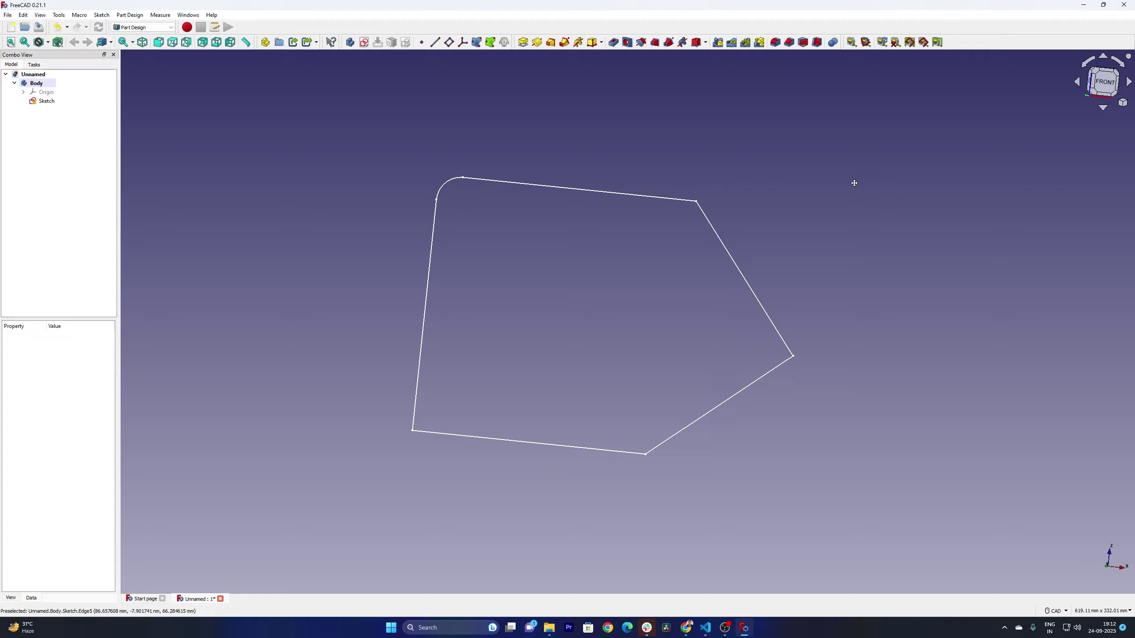
pyautogui.moveTo(854, 183)
pyautogui.mouseDown(button='middle')
pyautogui.moveTo(892, 196)
pyautogui.moveTo(904, 182)
pyautogui.moveTo(1045, 184)
pyautogui.moveTo(940, 236)
pyautogui.moveTo(922, 142)
pyautogui.moveTo(900, 173)
pyautogui.moveTo(922, 253)
pyautogui.moveTo(953, 167)
pyautogui.moveTo(991, 174)
pyautogui.mouseUp(button='middle')
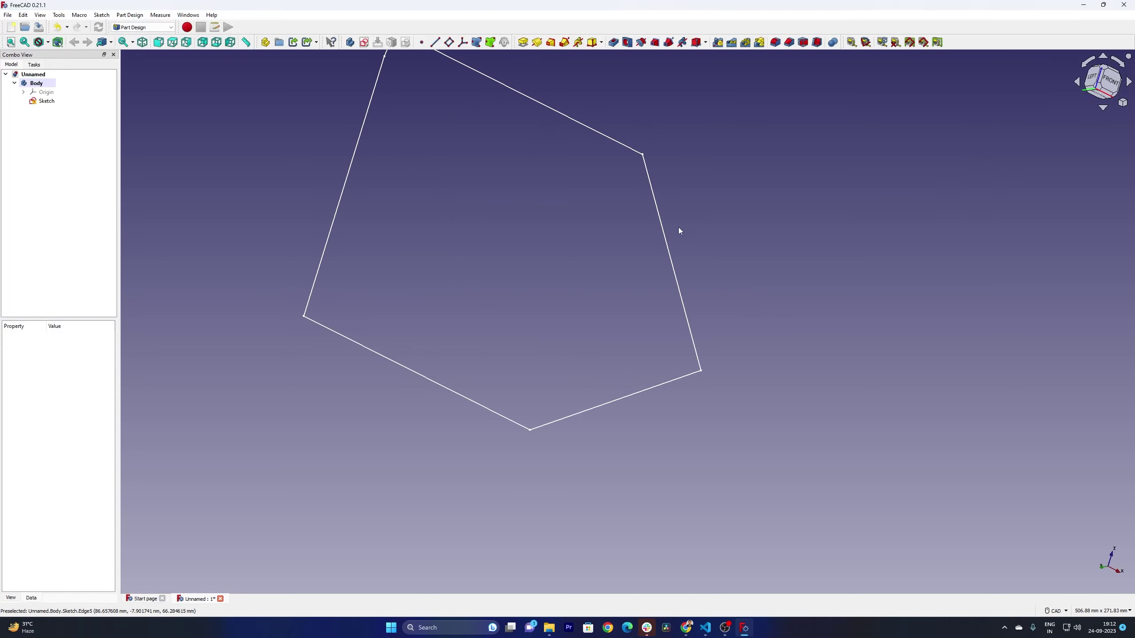
pyautogui.moveTo(689, 216); pyautogui.dragTo(785, 281, button='middle')
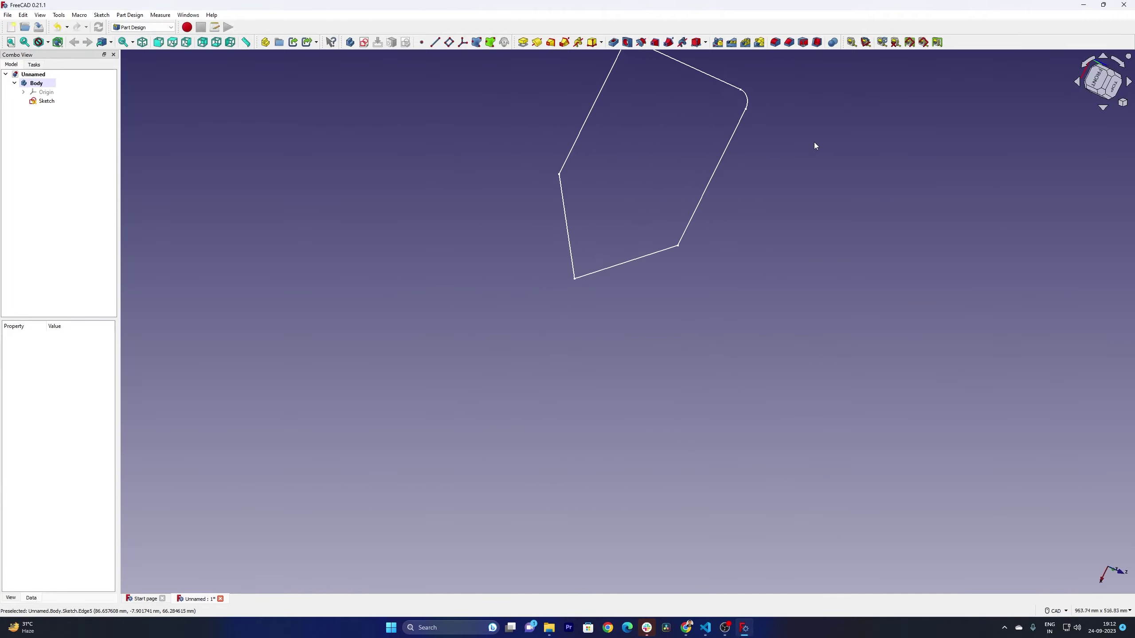
pyautogui.scroll(10, 829, 143)
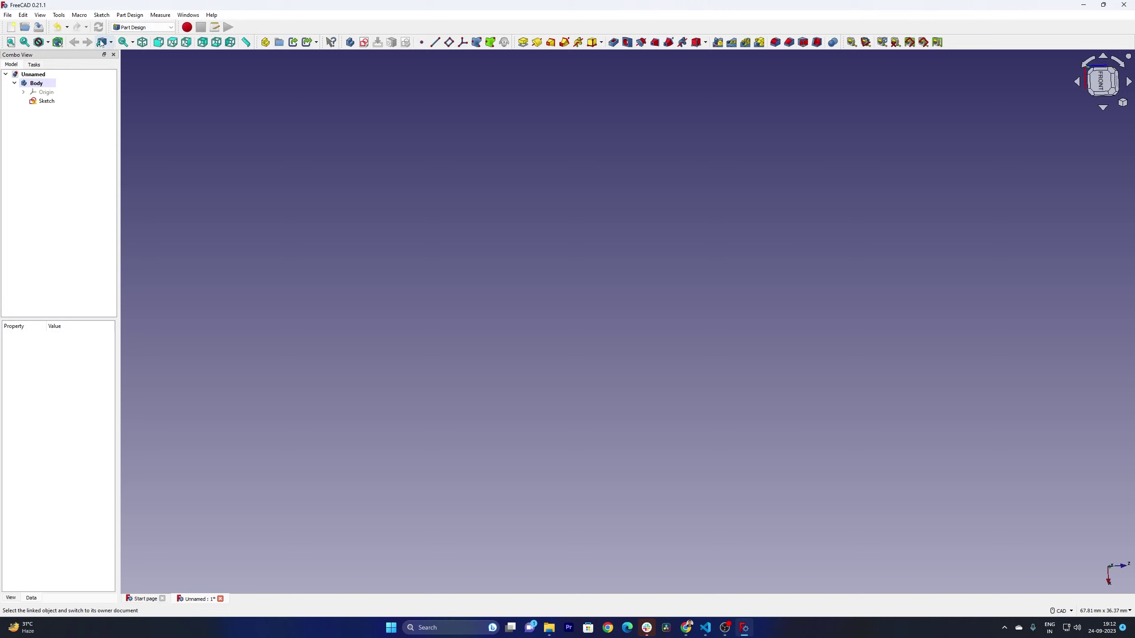
# Step: Fit and angle the view, then create a Pad from the selected pentagon sketch
pyautogui.click(13, 45)
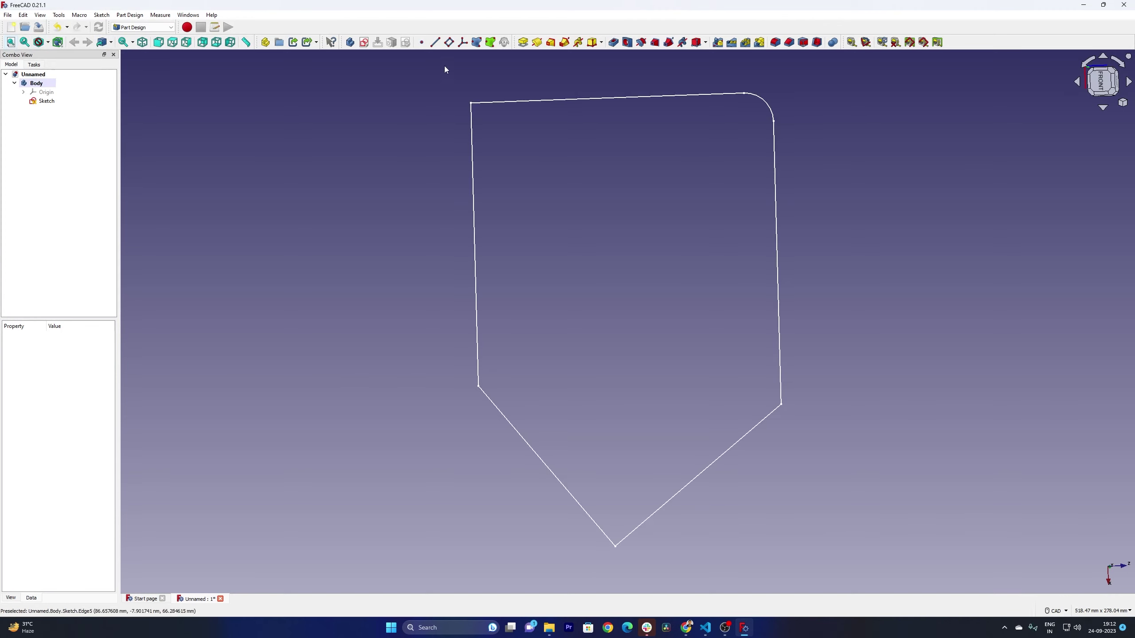
pyautogui.scroll(-2, 523, 179)
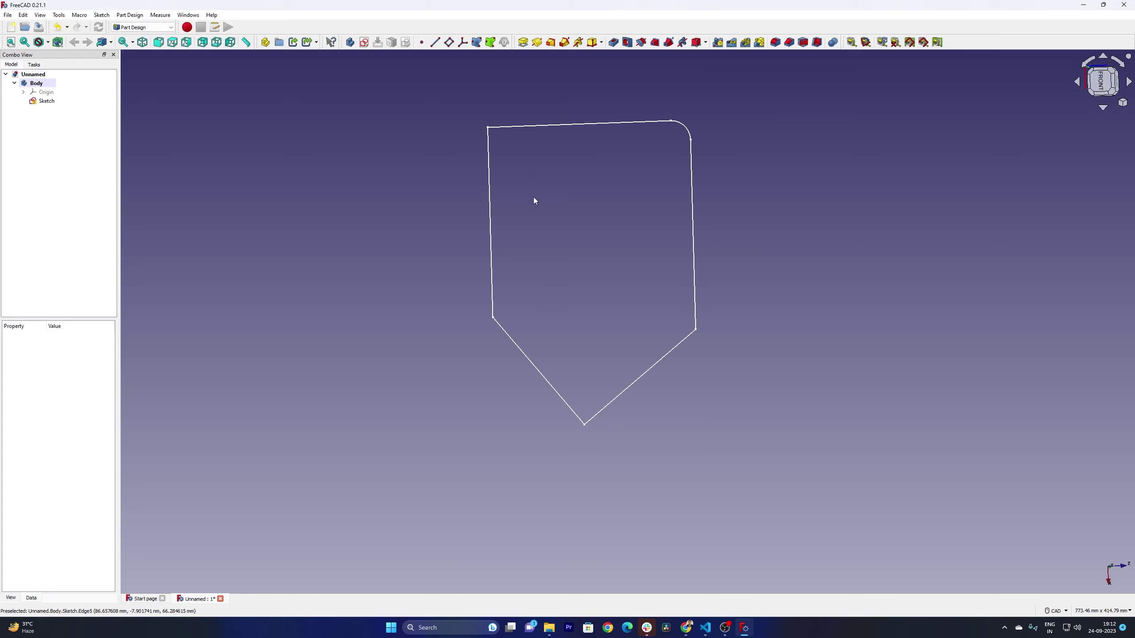
pyautogui.moveTo(561, 243); pyautogui.dragTo(395, 111, button='middle')
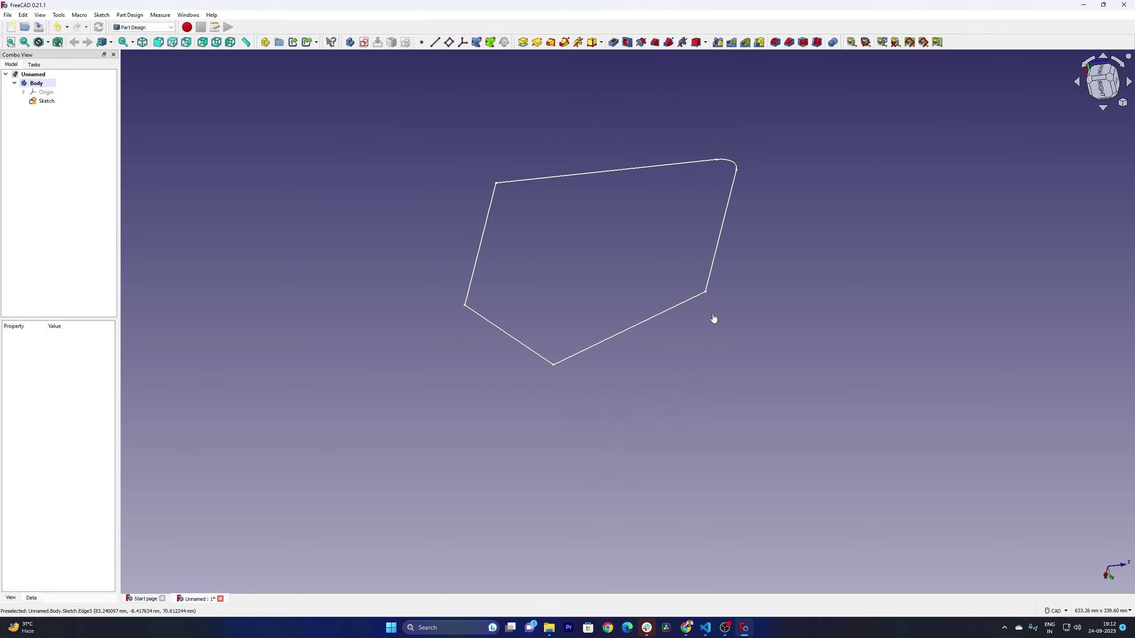
pyautogui.click(62, 103)
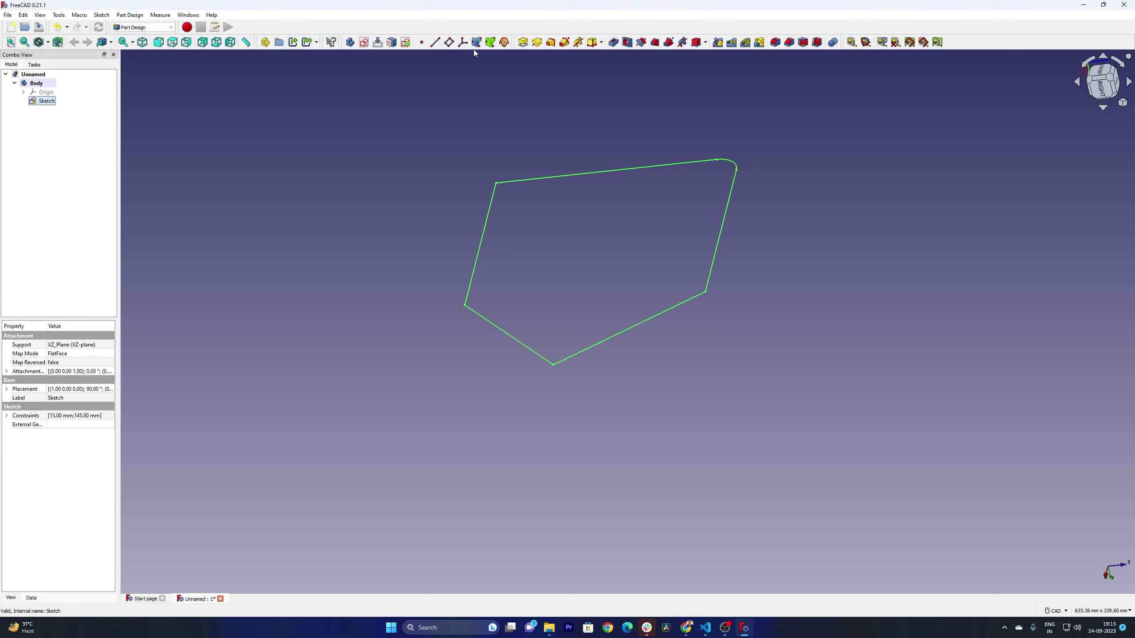
pyautogui.click(524, 42)
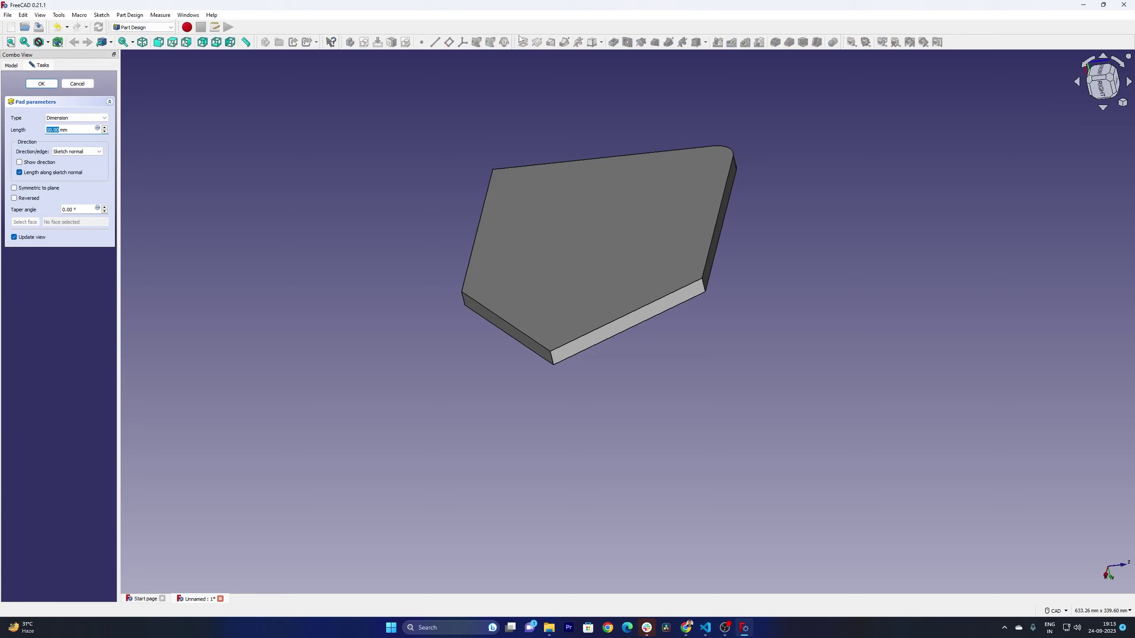
# Step: Set the pad length to 50 mm and recentre the solid in view
pyautogui.click(52, 130)
pyautogui.press('Delete')
pyautogui.write('50')
pyautogui.press('Return')
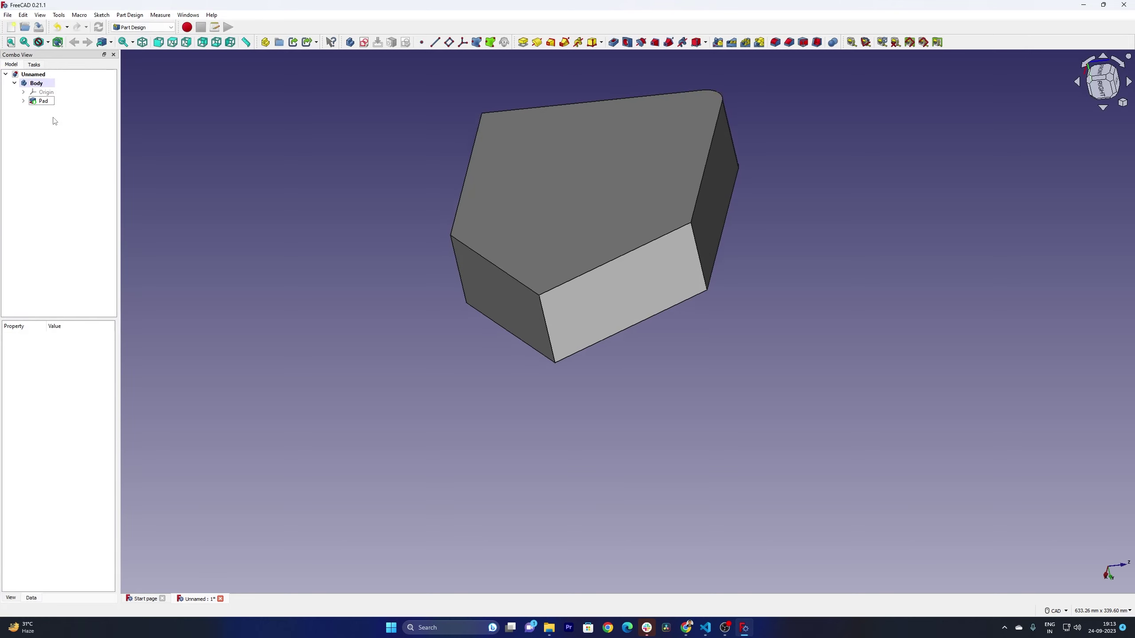
pyautogui.scroll(3, 311, 171)
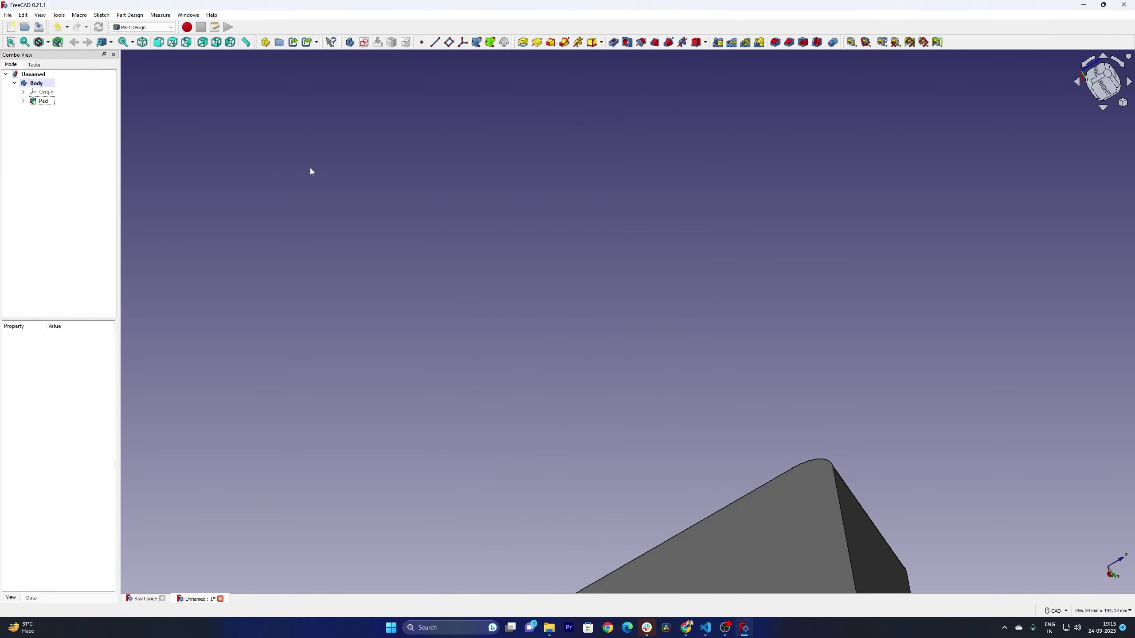
pyautogui.moveTo(664, 347); pyautogui.dragTo(662, 109, button='middle')
pyautogui.scroll(-1, 624, 229)
pyautogui.scroll(-1, 625, 229)
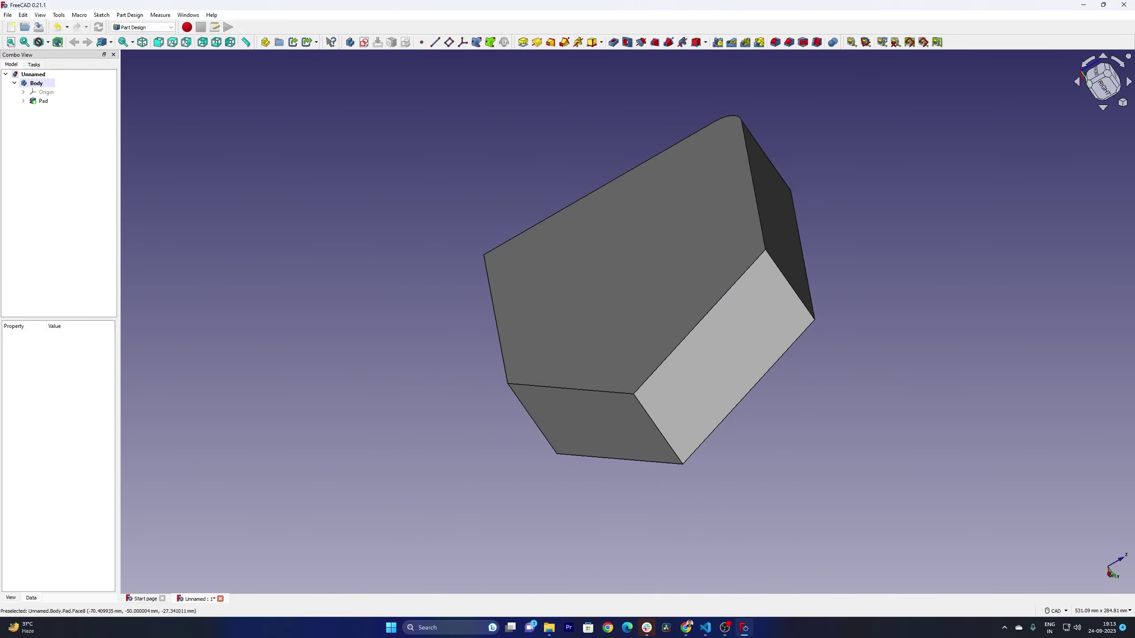
# Step: Open the Pad for editing, keeping the Sketch normal direction
pyautogui.click(23, 102)
pyautogui.click(41, 101)
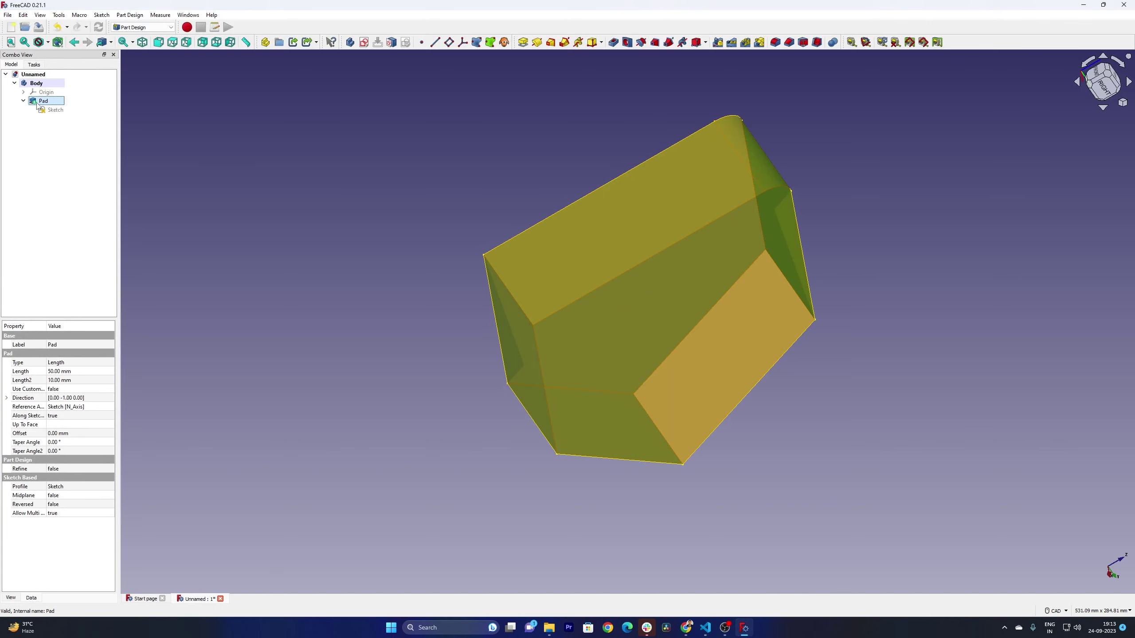
pyautogui.rightClick(38, 103)
pyautogui.click(24, 126)
pyautogui.rightClick(40, 101)
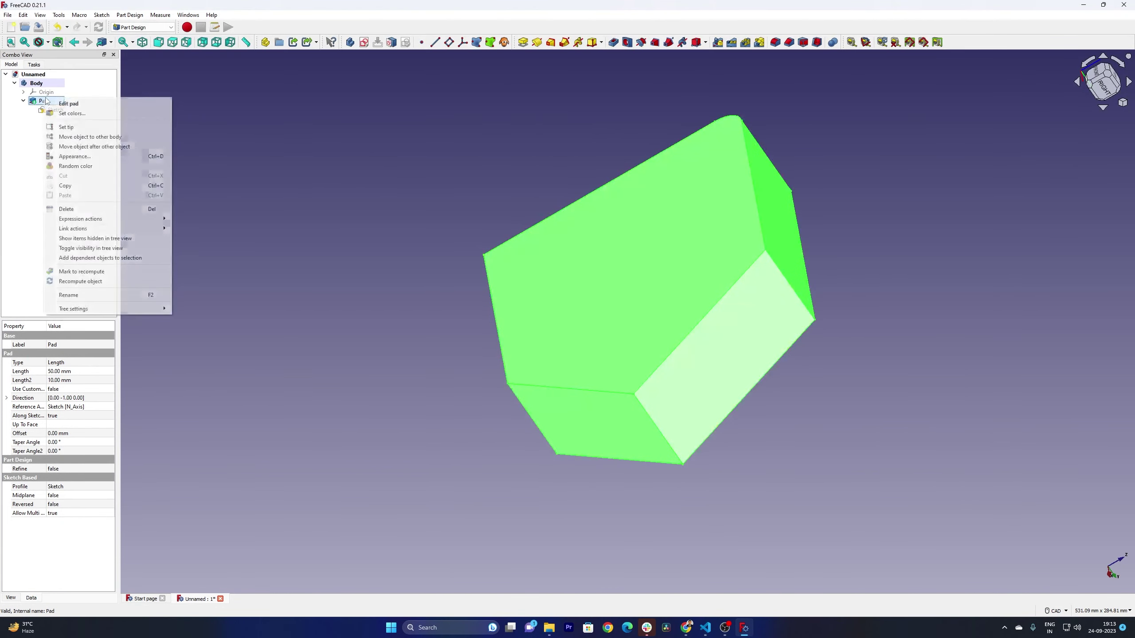
pyautogui.click(61, 108)
pyautogui.click(77, 152)
pyautogui.click(77, 152)
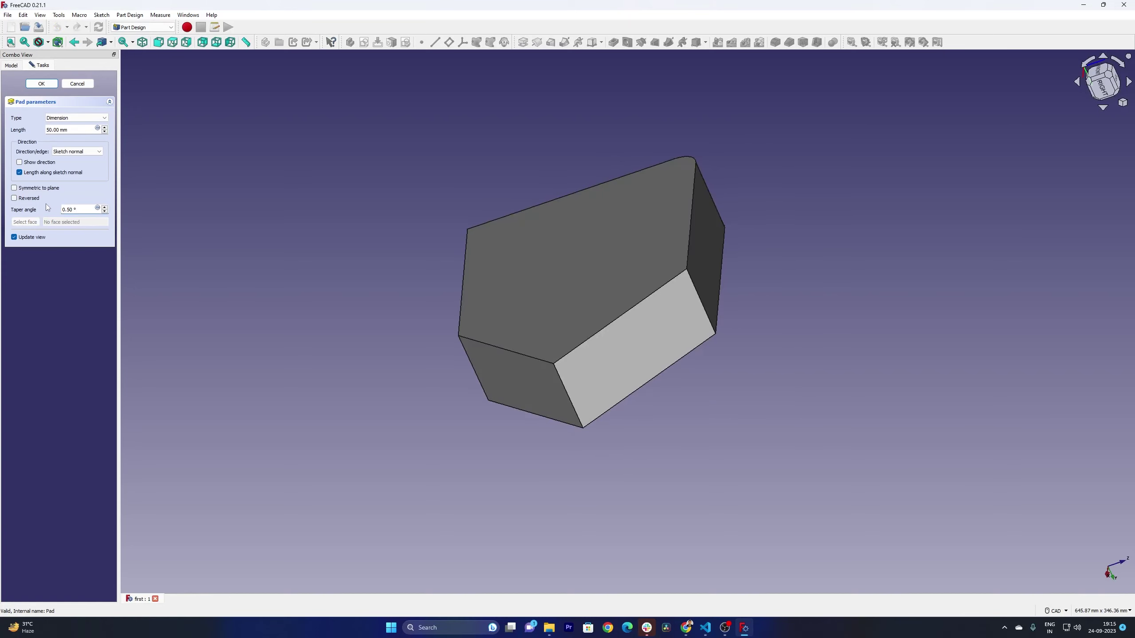
# Step: Try Symmetric to plane and Reversed, then leave both off for a one-sided pad
pyautogui.click(18, 191)
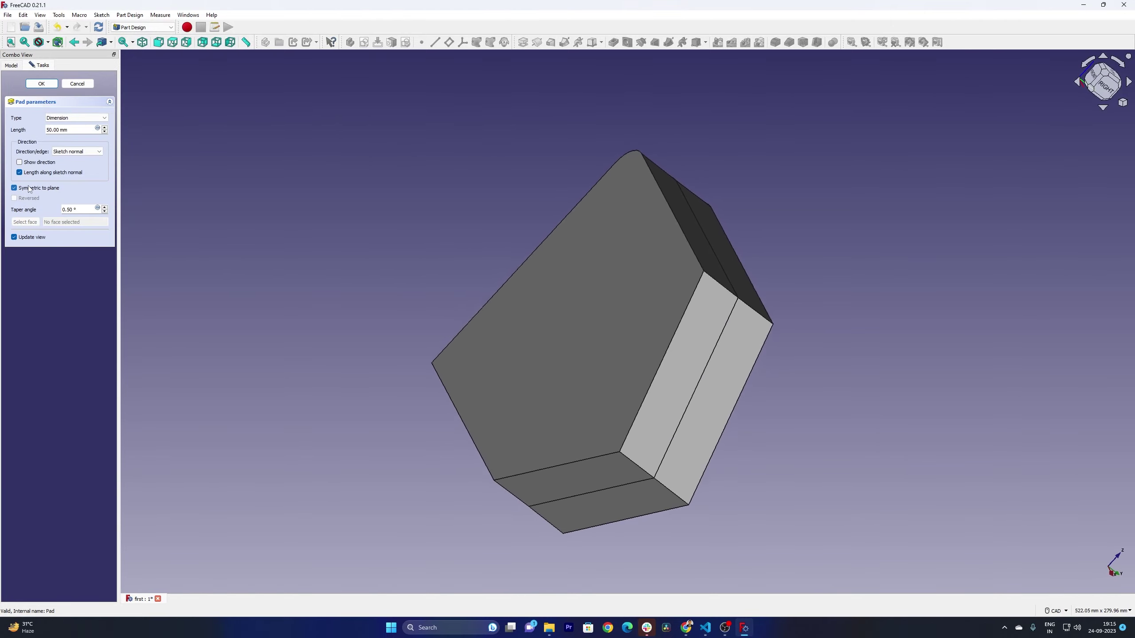
pyautogui.click(30, 189)
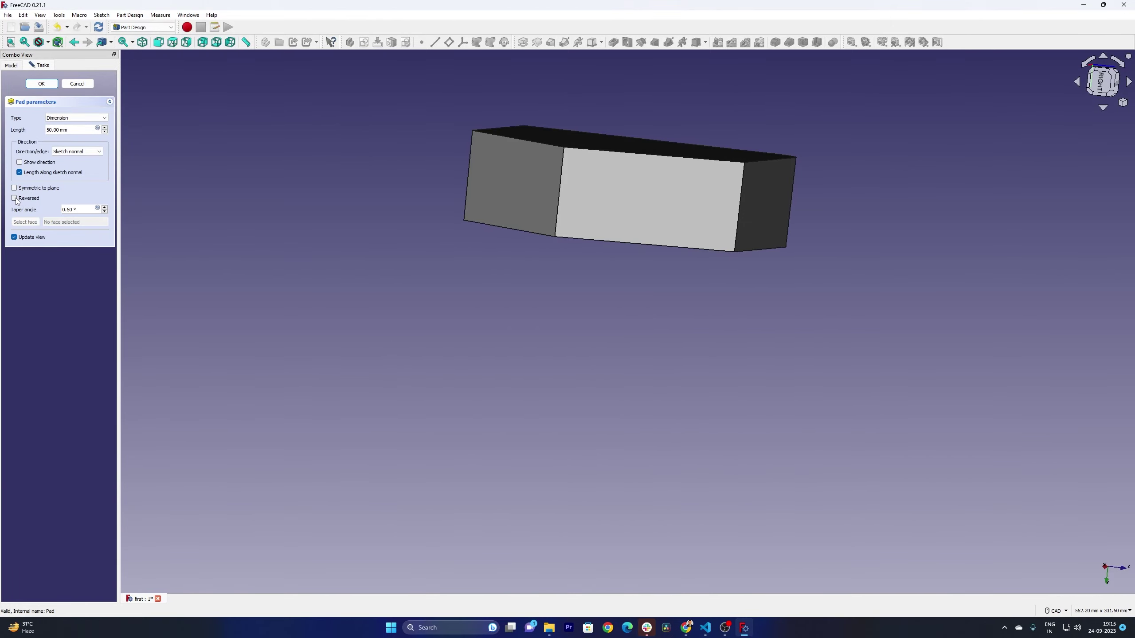
pyautogui.click(16, 200)
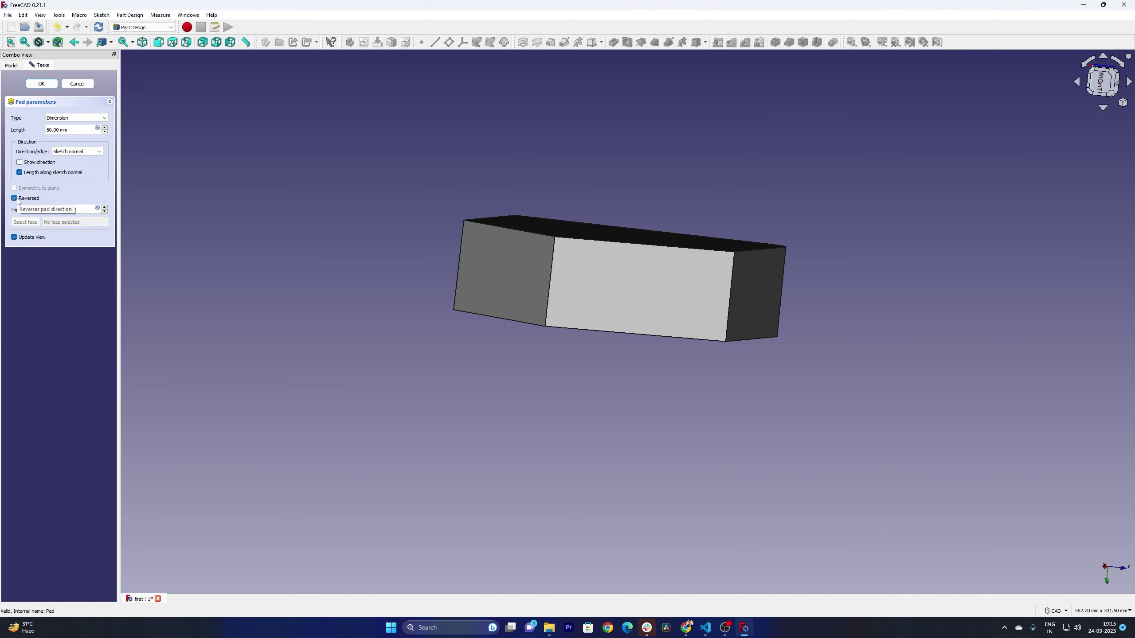
pyautogui.click(17, 200)
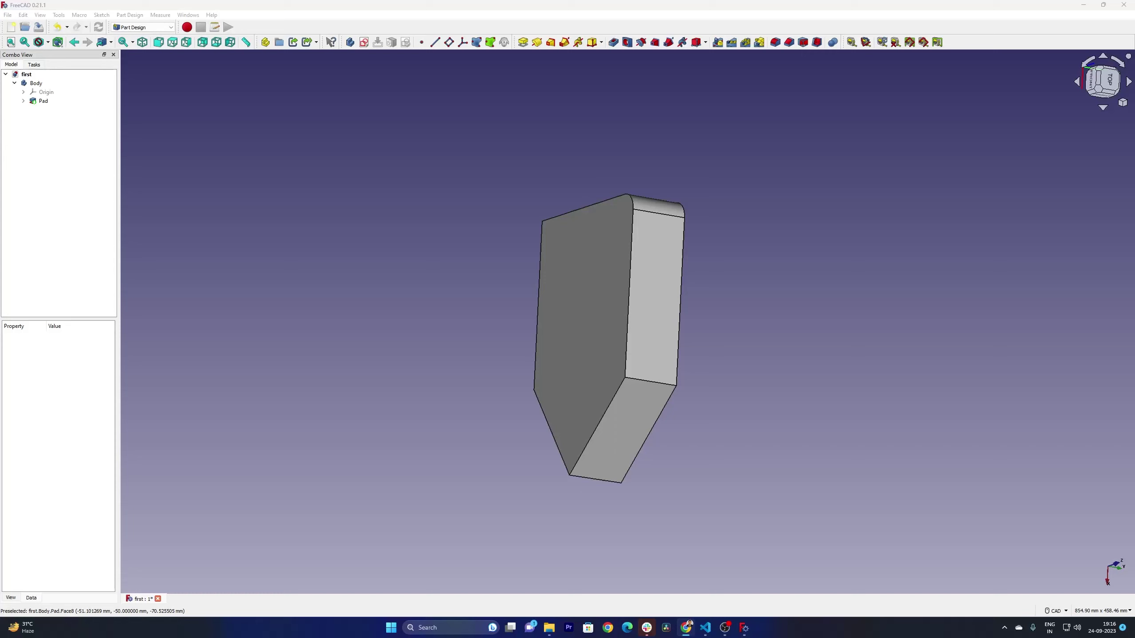